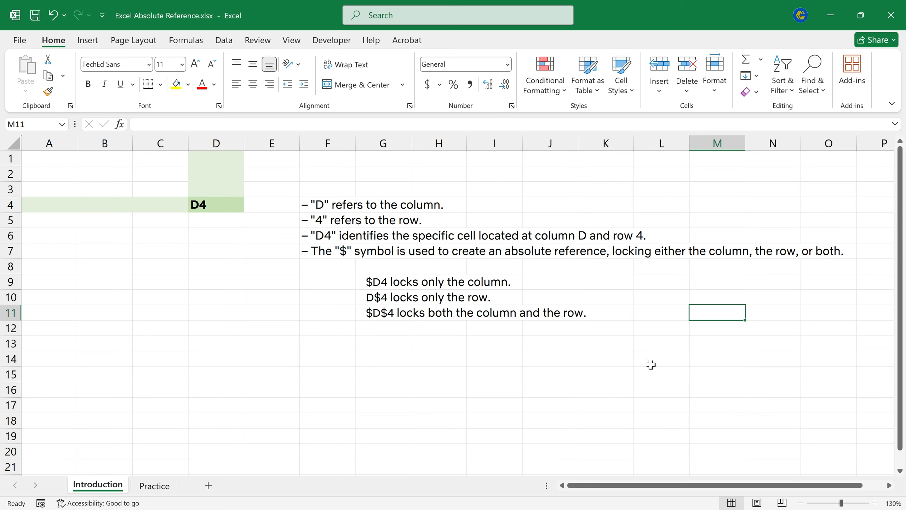
# Examine the column letters by highlighting columns A through F, ending on column D
pyautogui.click(544, 371)
pyautogui.click(218, 139)
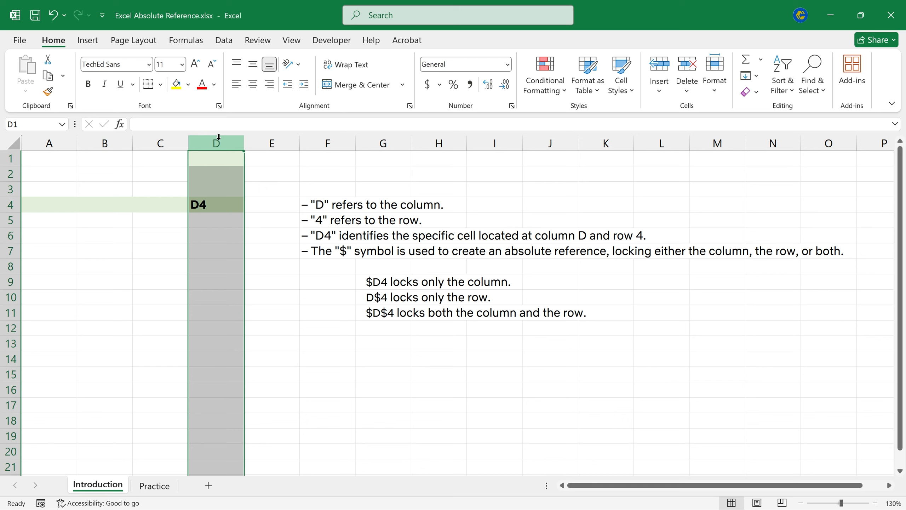
pyautogui.click(56, 142)
pyautogui.click(108, 142)
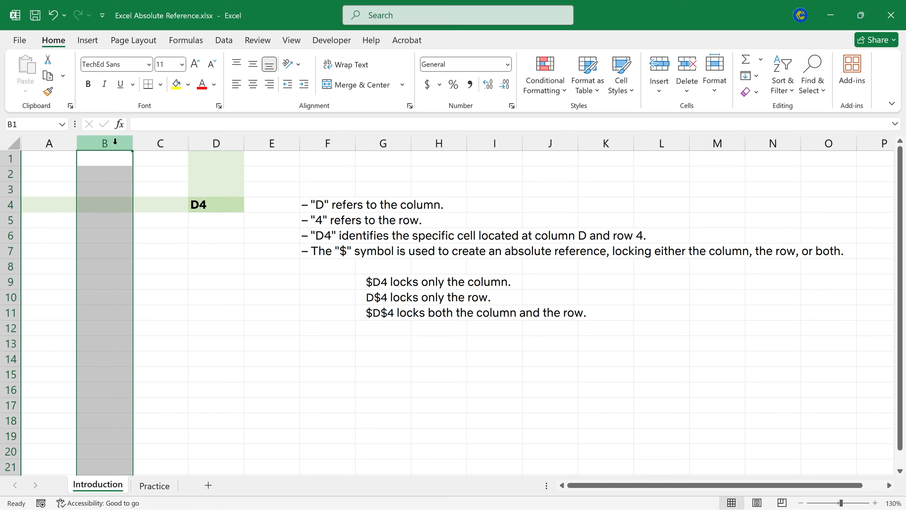
pyautogui.click(167, 141)
pyautogui.click(217, 142)
pyautogui.click(282, 142)
pyautogui.click(332, 142)
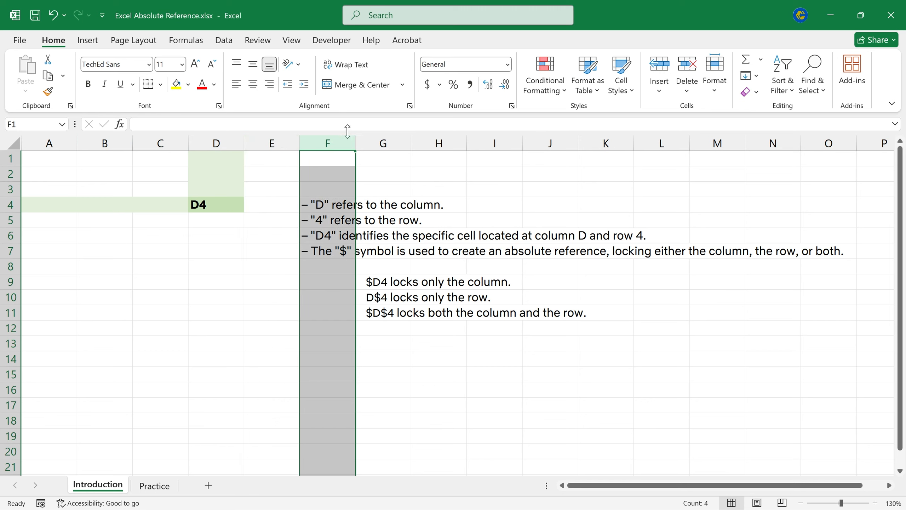
pyautogui.click(46, 143)
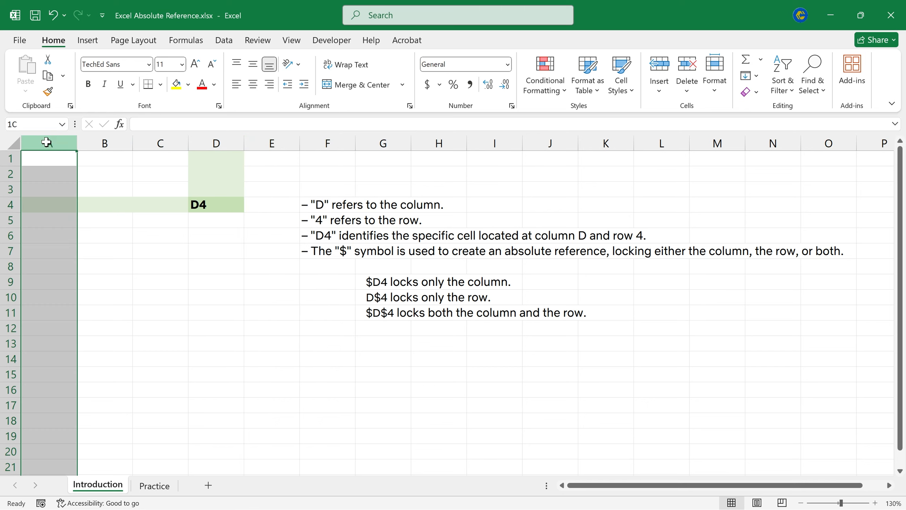
pyautogui.click(108, 141)
pyautogui.click(172, 142)
pyautogui.click(233, 143)
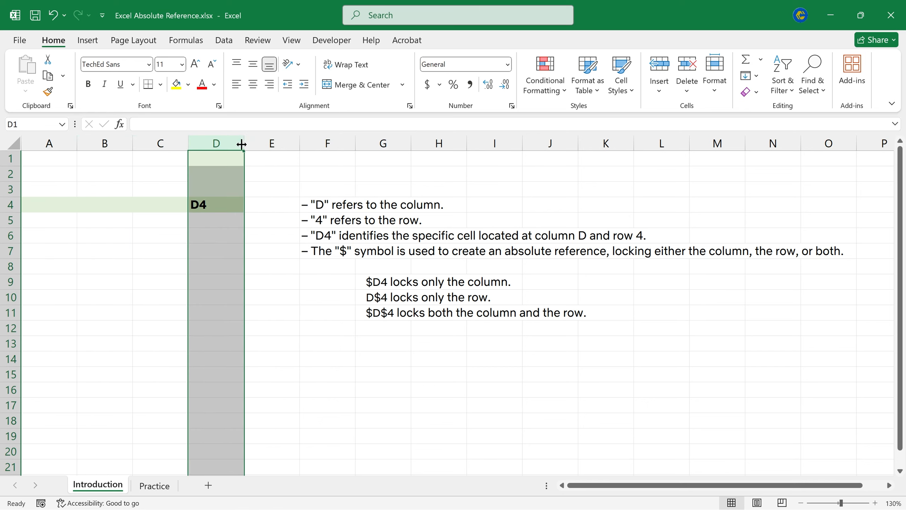
# Examine the row numbers by highlighting rows 1 through 4 one at a time
pyautogui.click(5, 158)
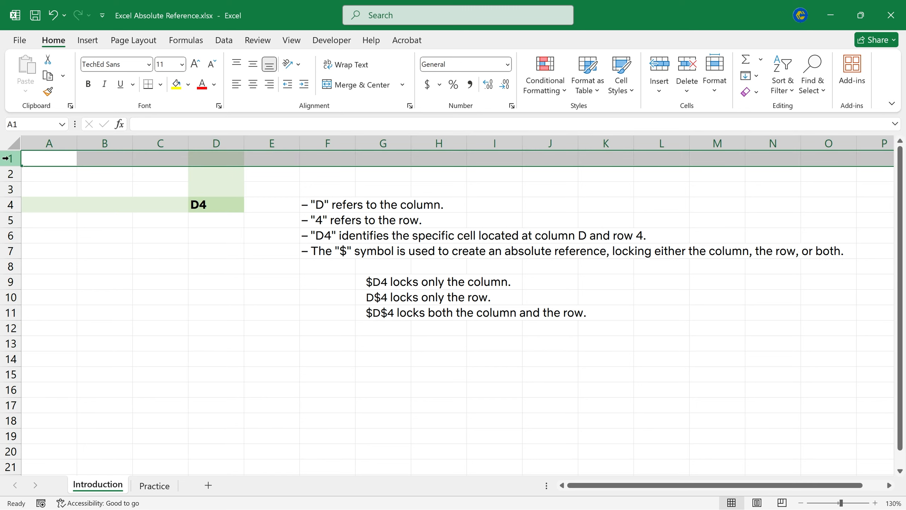
pyautogui.click(5, 174)
pyautogui.click(5, 189)
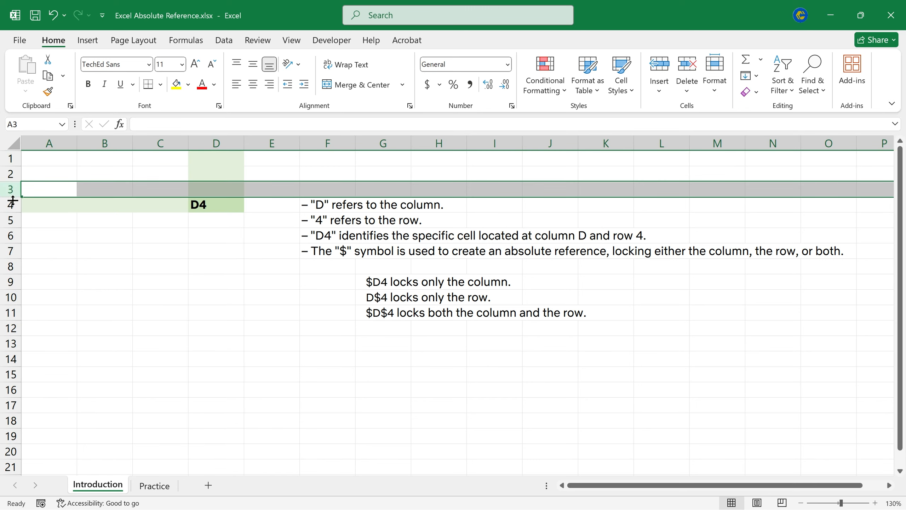
pyautogui.click(5, 205)
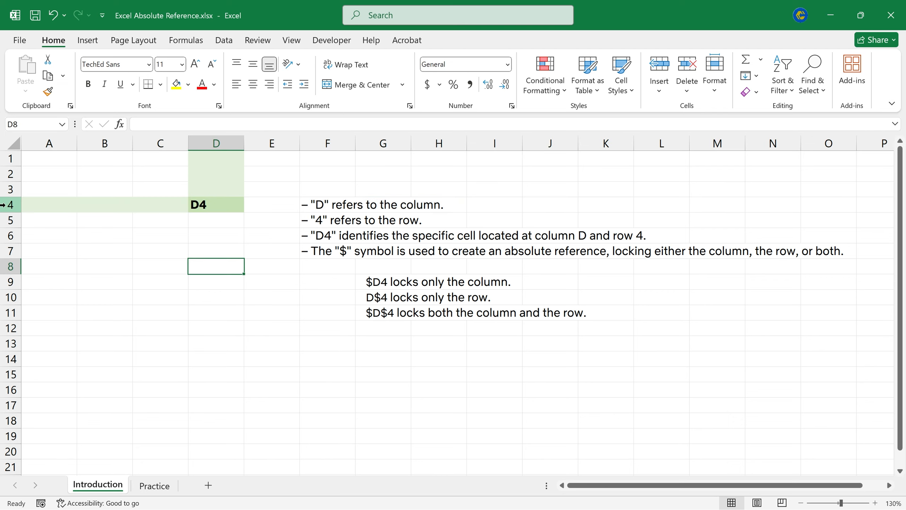
# Inspect column D and the cell where it meets row 4, comparing it with nearby empty cells
pyautogui.click(216, 142)
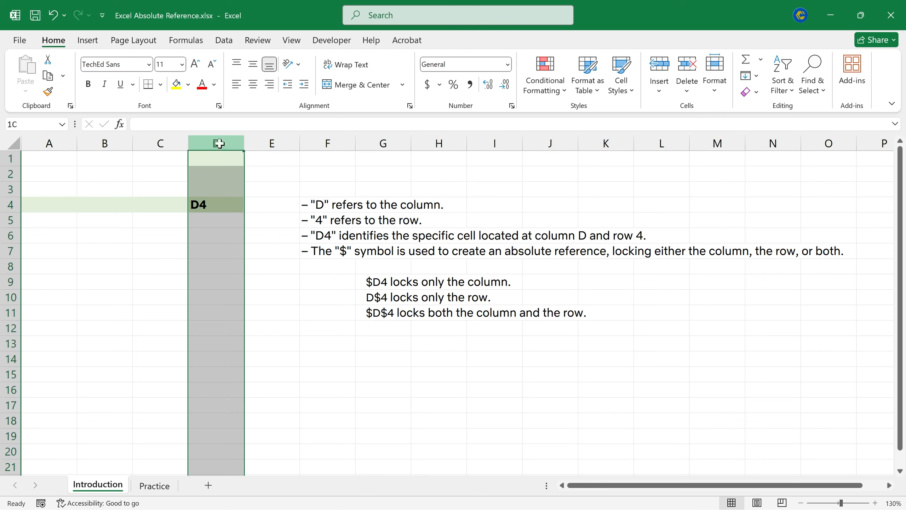
pyautogui.click(202, 201)
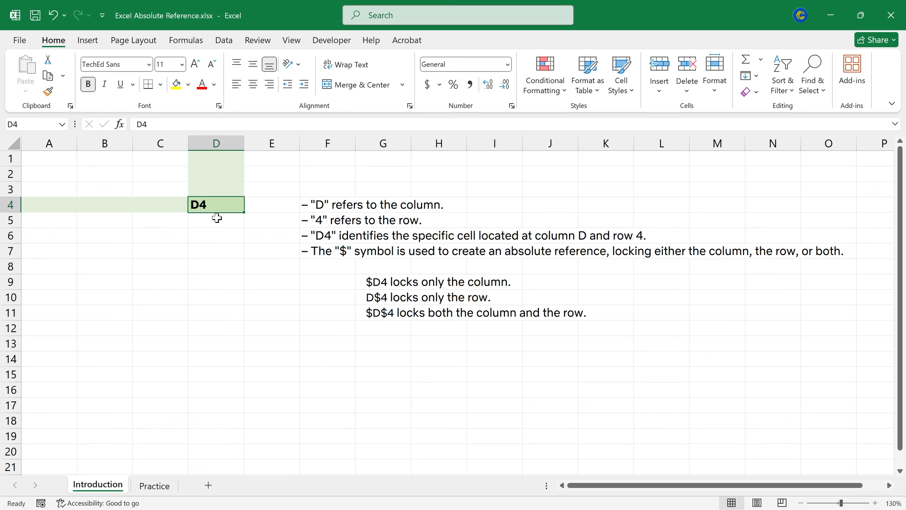
pyautogui.click(239, 235)
pyautogui.click(217, 203)
pyautogui.click(252, 247)
pyautogui.click(225, 296)
pyautogui.click(122, 287)
pyautogui.click(148, 253)
pyautogui.click(238, 298)
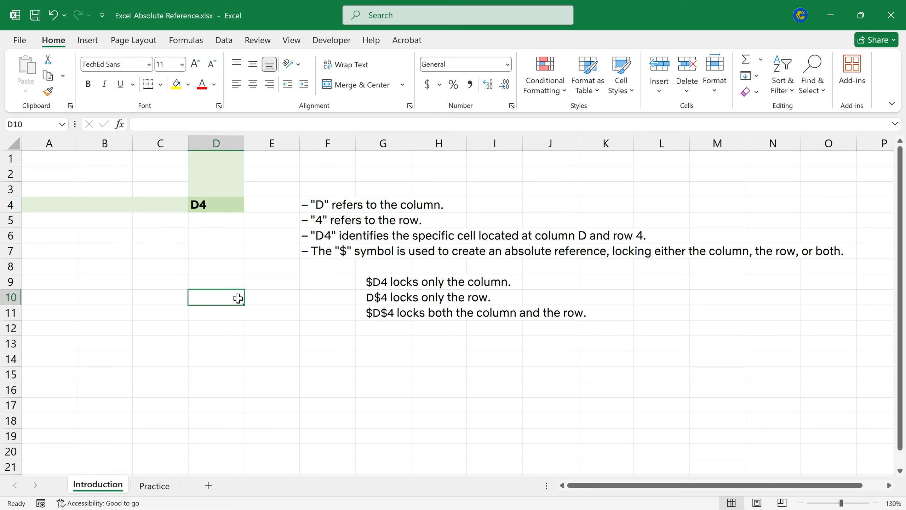
pyautogui.click(218, 237)
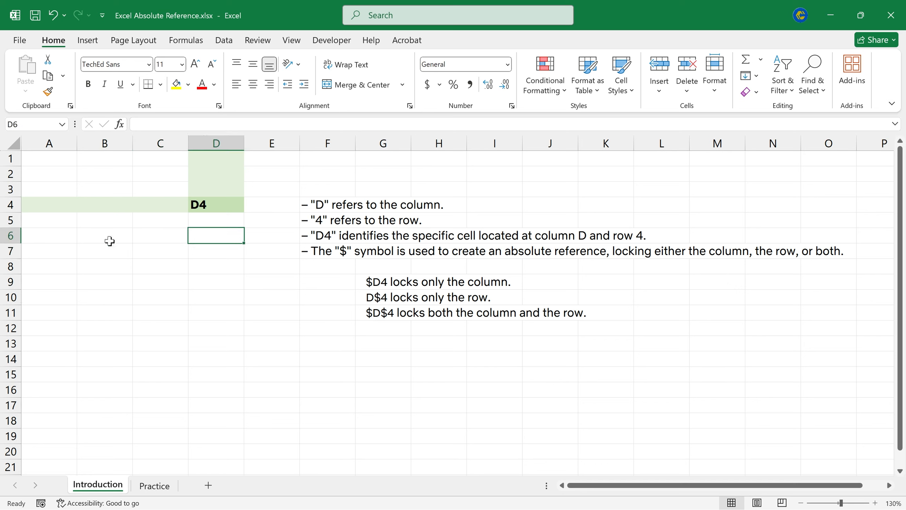
pyautogui.click(211, 206)
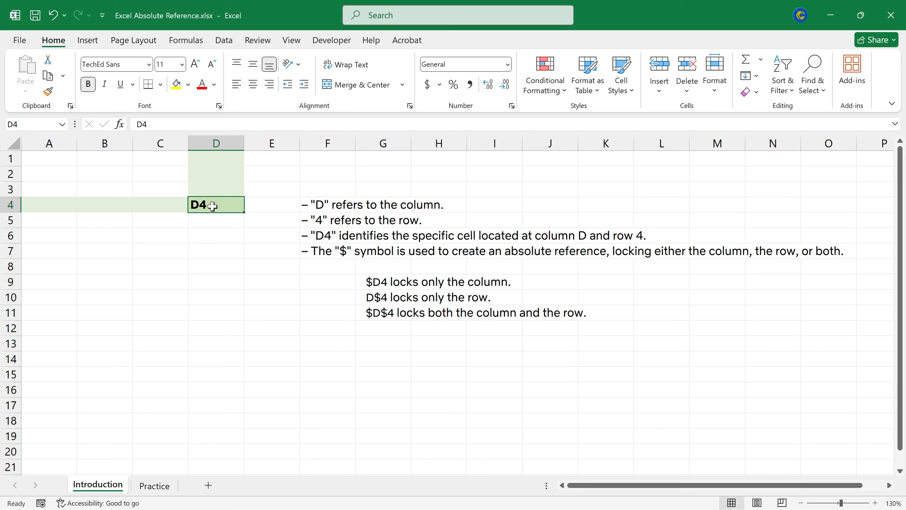
# Read the notes explaining the column letter, row number, cell address and the "$" locking symbol in rows 4 to 11
pyautogui.click(325, 315)
pyautogui.click(368, 203)
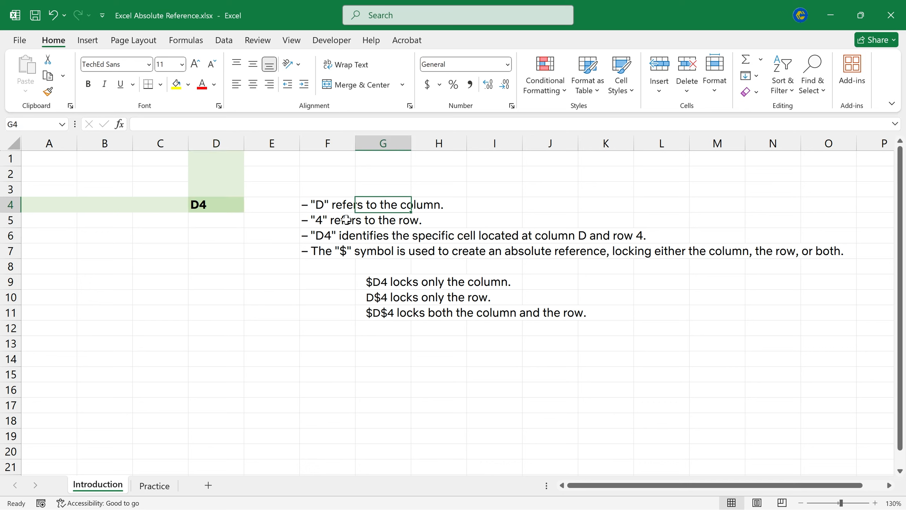
pyautogui.click(372, 220)
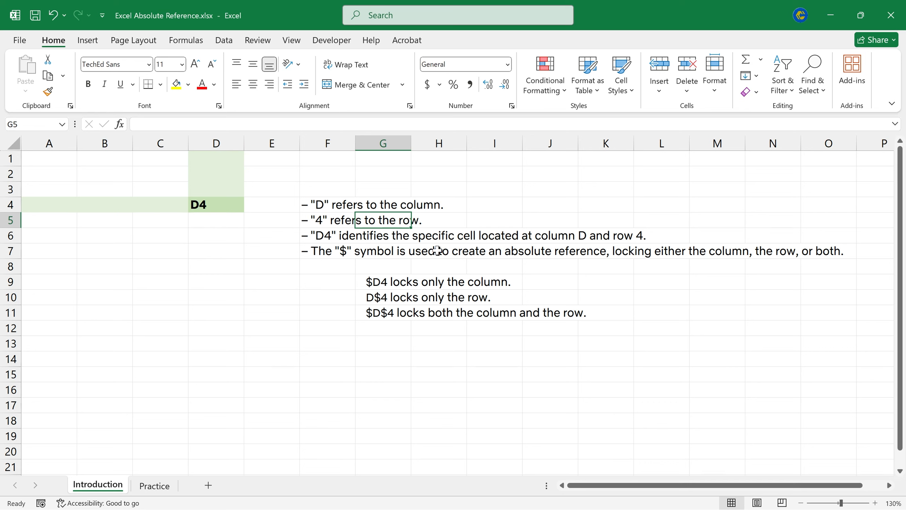
pyautogui.click(370, 233)
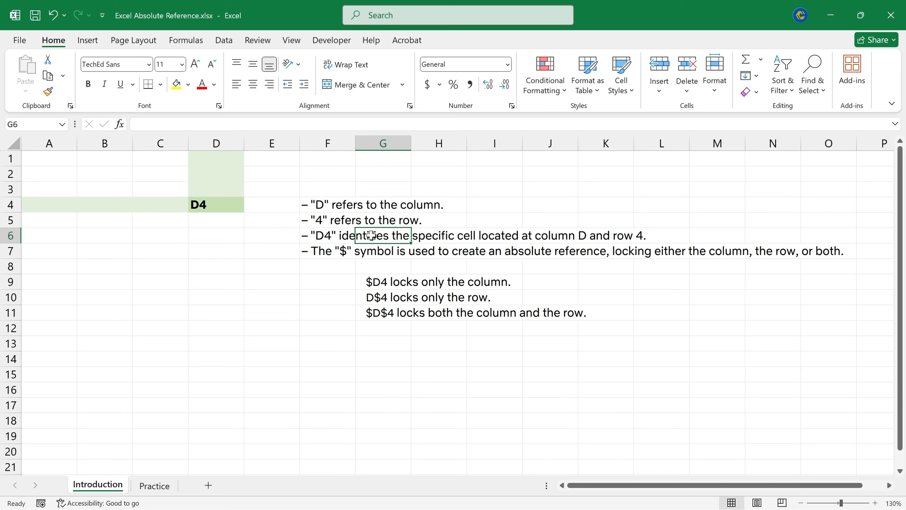
pyautogui.click(659, 339)
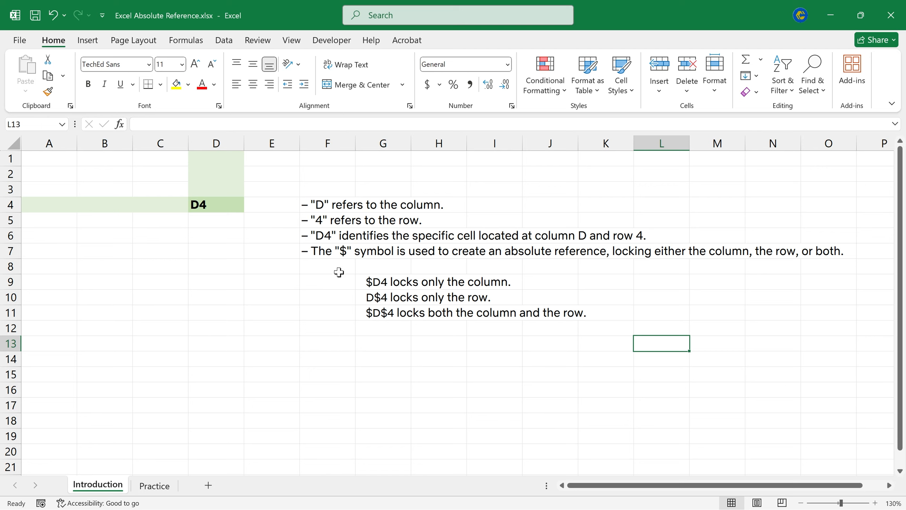
pyautogui.click(344, 250)
pyautogui.click(462, 386)
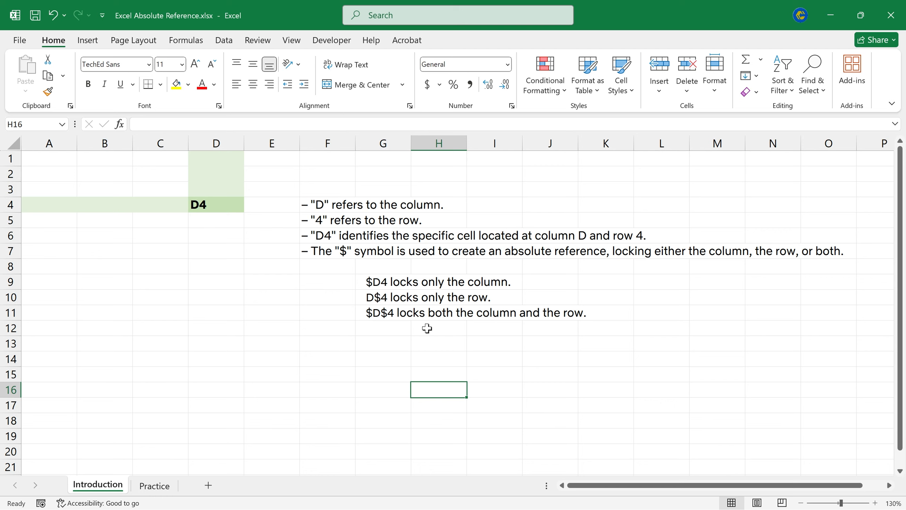
pyautogui.click(380, 314)
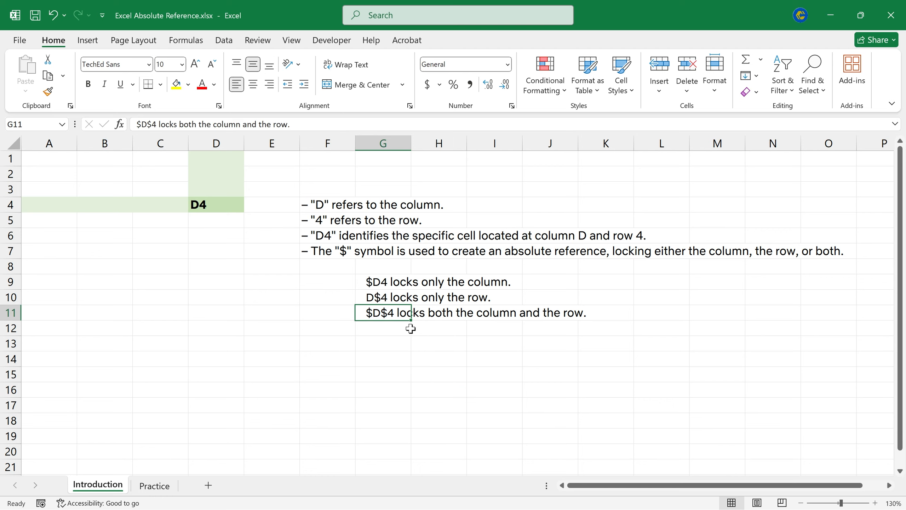
# Change the text in cell D4 to $D4 to show a column-only lock, and highlight column D
pyautogui.doubleClick(196, 203)
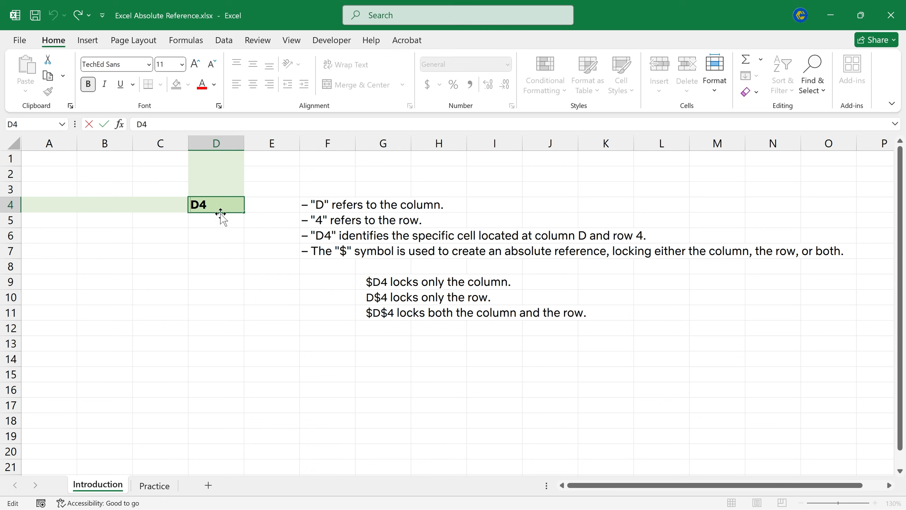
pyautogui.write('$')
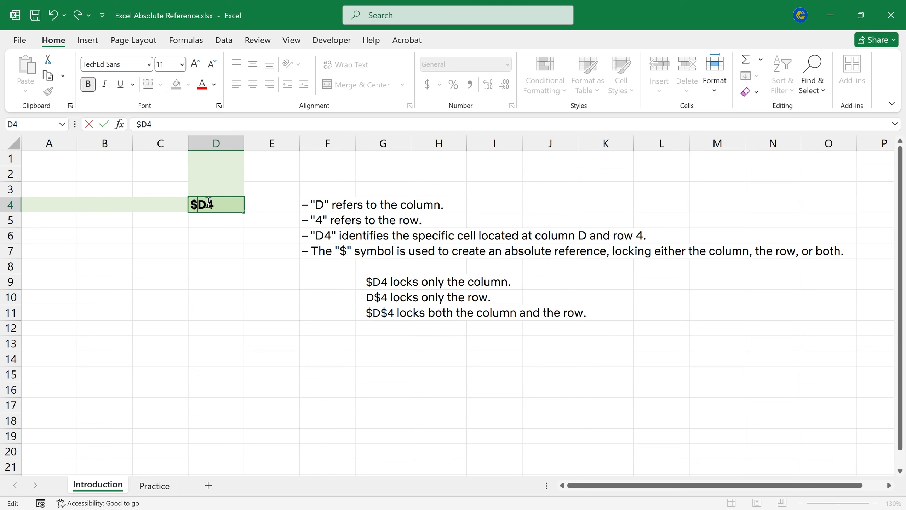
pyautogui.click(222, 231)
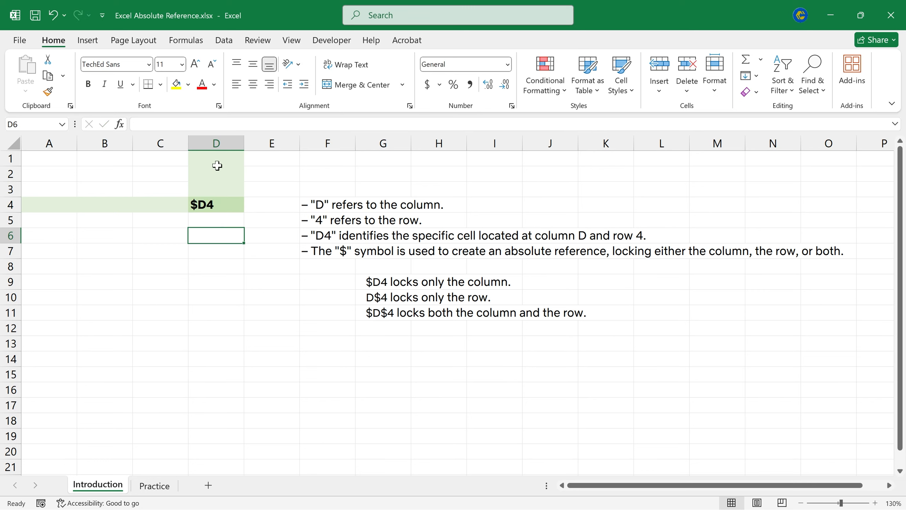
pyautogui.click(219, 142)
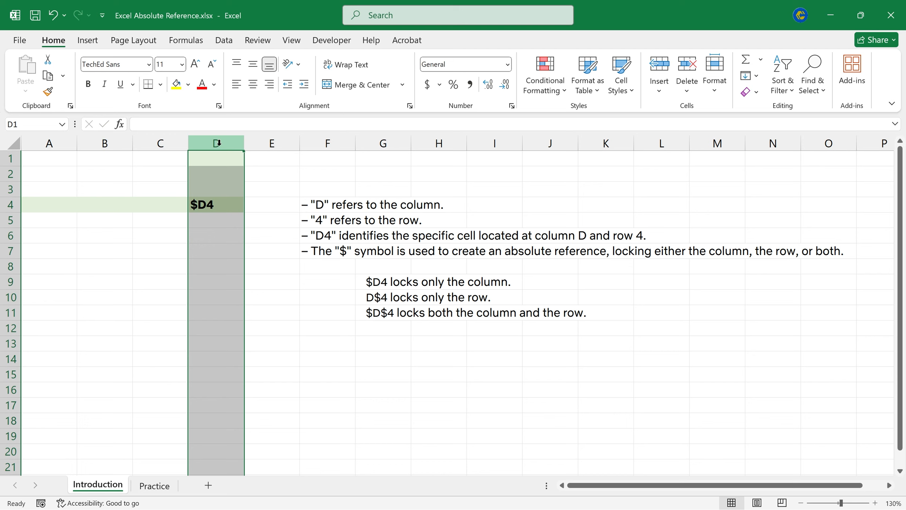
pyautogui.click(219, 202)
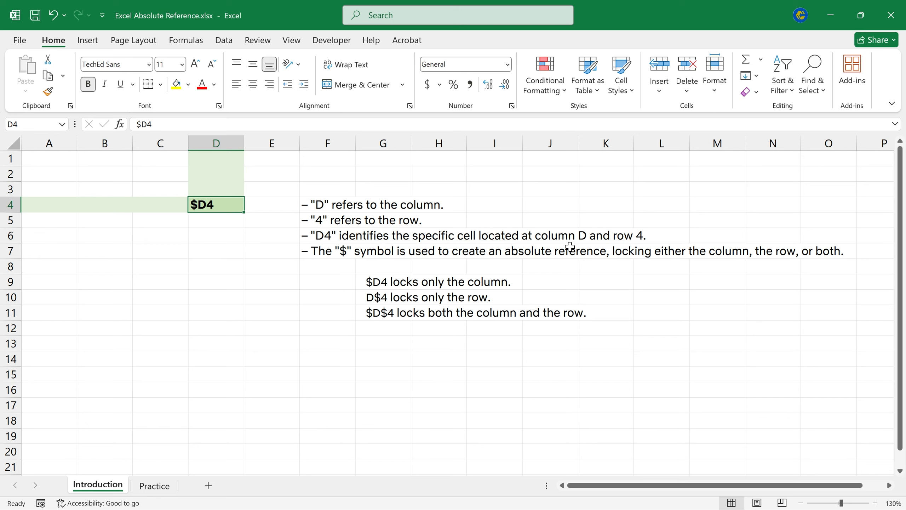
# Add a dollar sign before the row number in cell D4 so it reads $D$4
pyautogui.doubleClick(216, 204)
pyautogui.press('Left')
pyautogui.write('$')
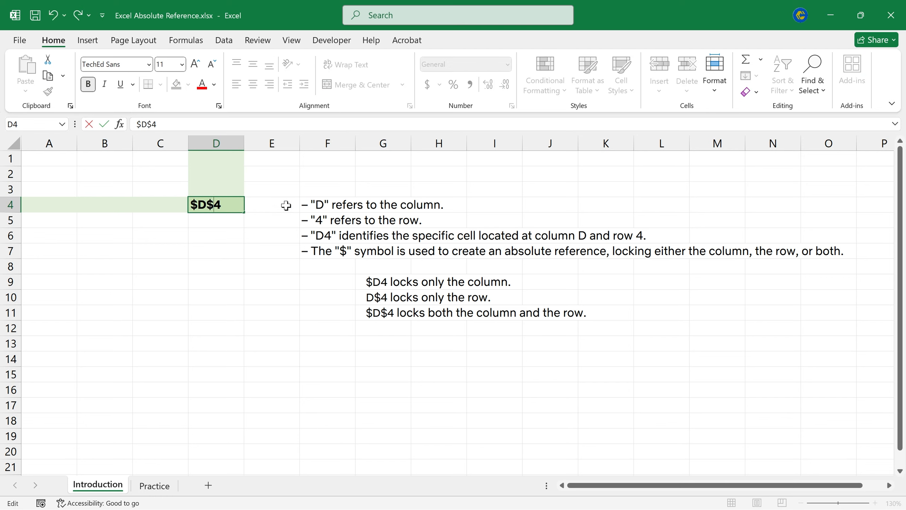
pyautogui.click(255, 233)
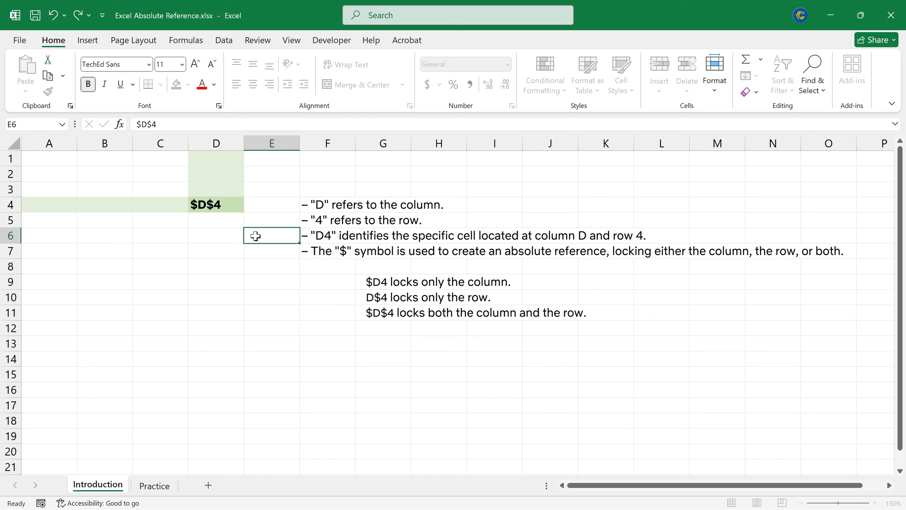
pyautogui.click(224, 203)
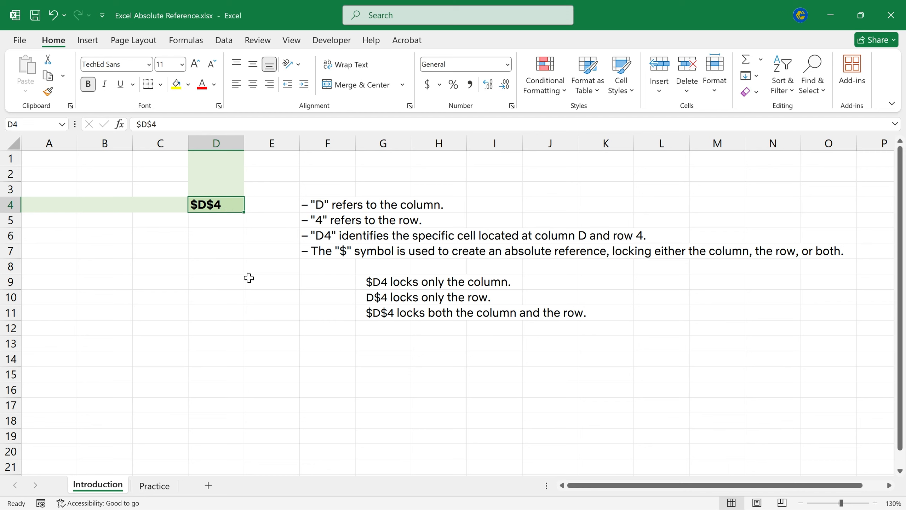
# Remove the dollar sign before the column letter in cell D4 so it reads D$4
pyautogui.doubleClick(200, 197)
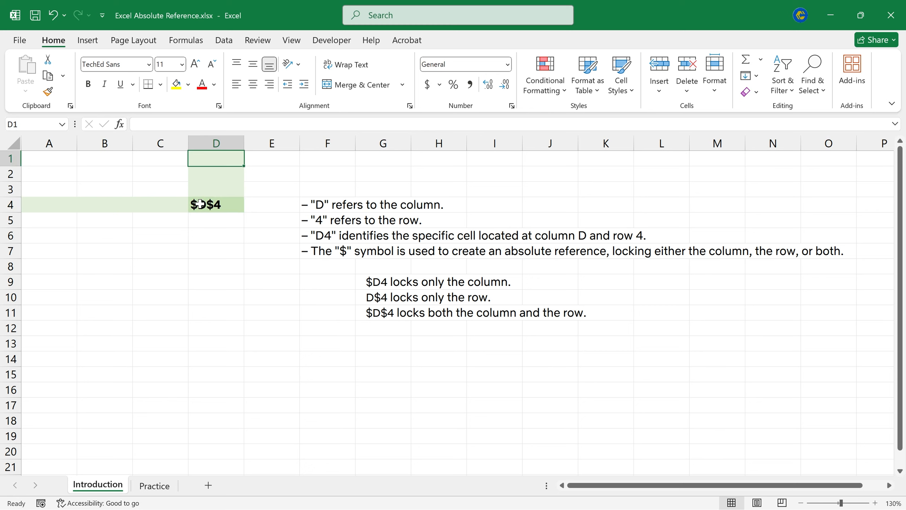
pyautogui.doubleClick(200, 203)
pyautogui.press('BackSpace')
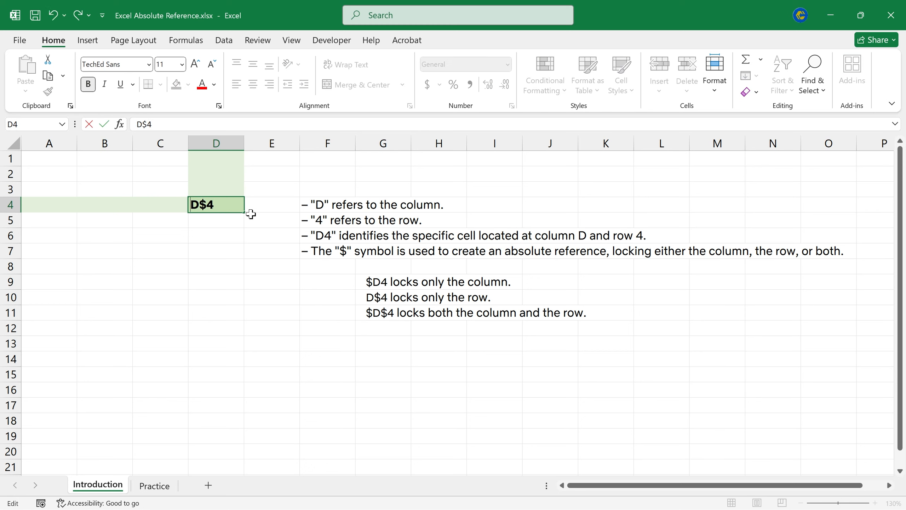
pyautogui.click(248, 241)
pyautogui.click(218, 209)
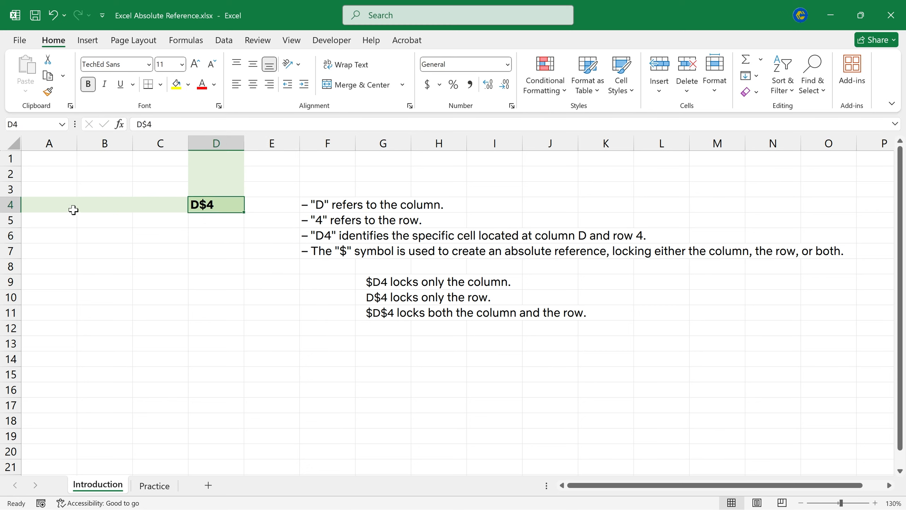
# Examine row 4 against its neighbouring rows by highlighting rows 1 through 6 individually
pyautogui.click(10, 205)
pyautogui.click(10, 219)
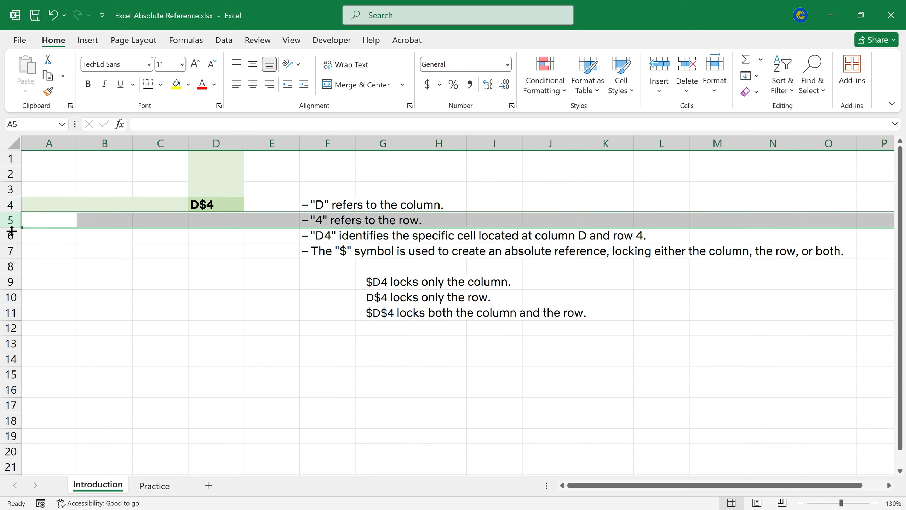
pyautogui.click(11, 235)
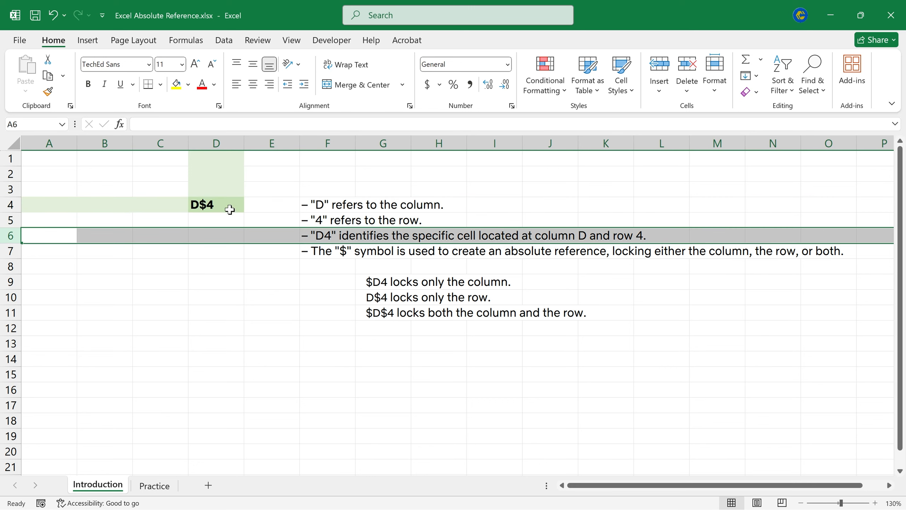
pyautogui.click(9, 205)
pyautogui.click(7, 188)
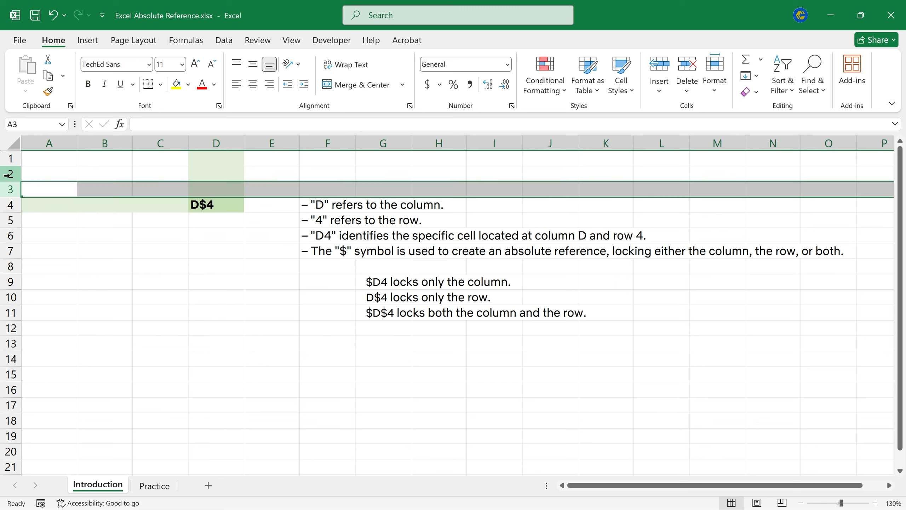
pyautogui.click(8, 173)
pyautogui.click(8, 159)
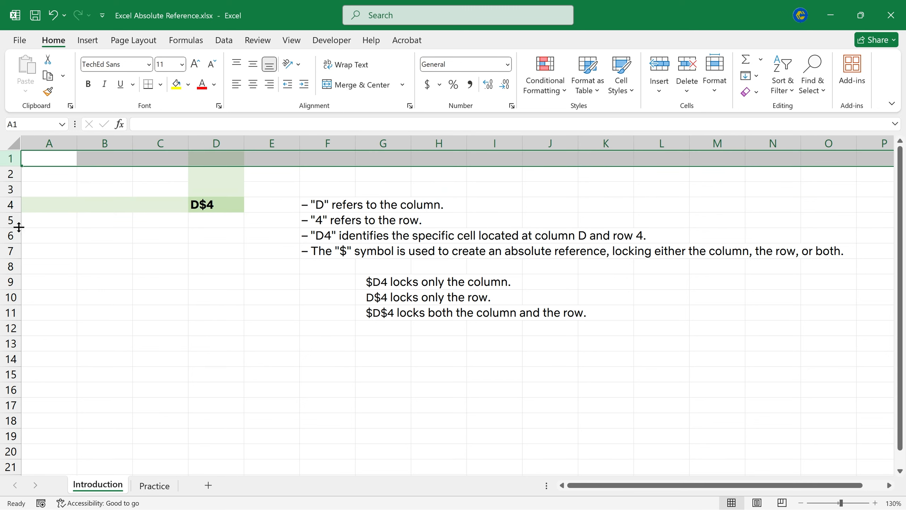
pyautogui.click(9, 220)
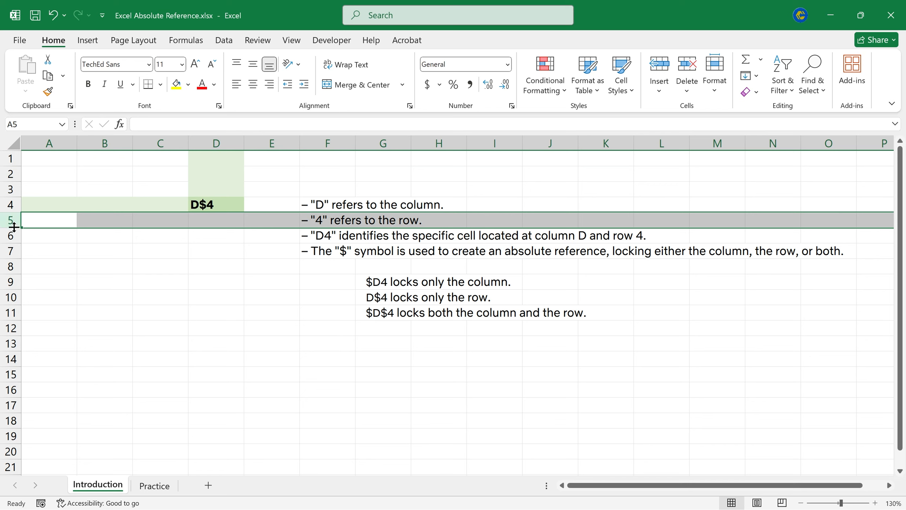
pyautogui.click(10, 235)
pyautogui.click(10, 266)
pyautogui.click(252, 296)
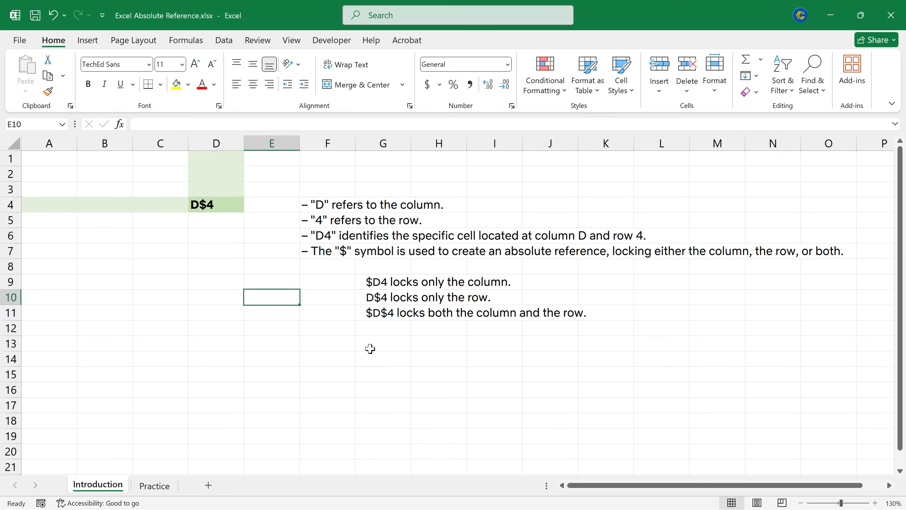
pyautogui.click(482, 354)
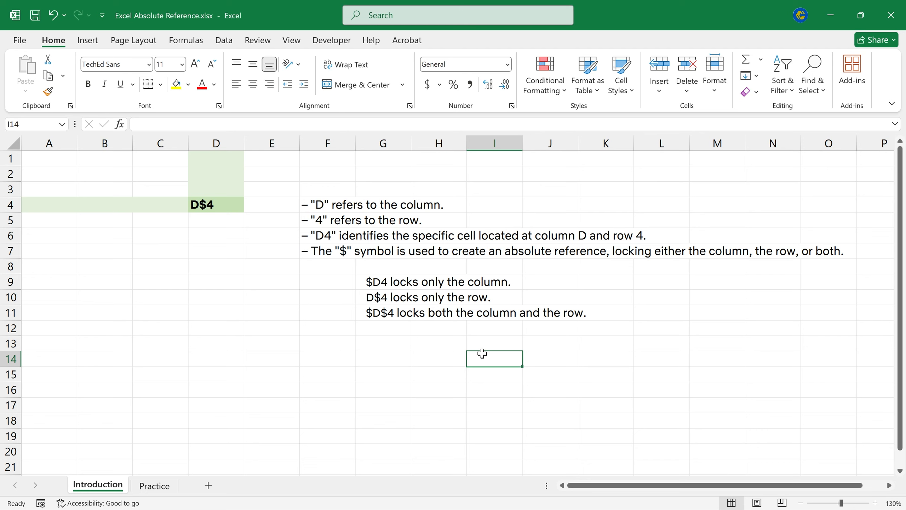
# On the Practice sheet, enter the formula =B3 in cell F3 under the Not Lock heading
pyautogui.click(153, 487)
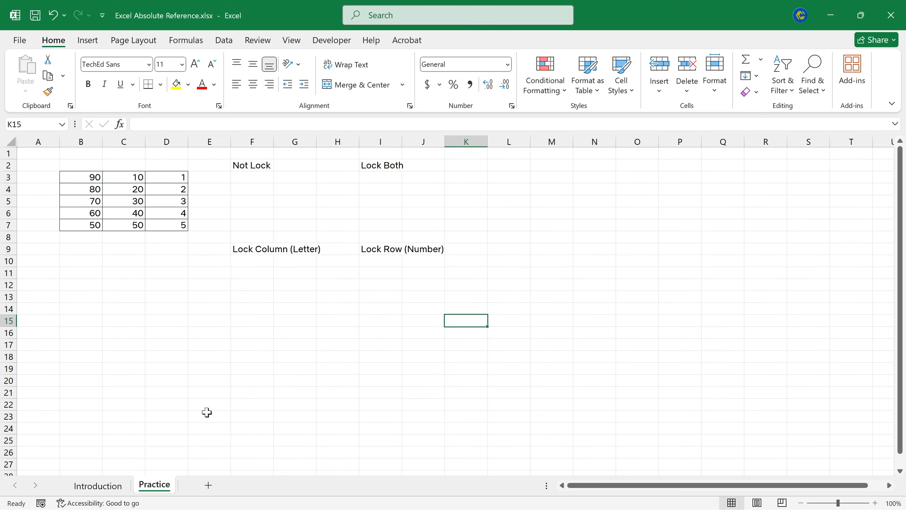
pyautogui.click(575, 323)
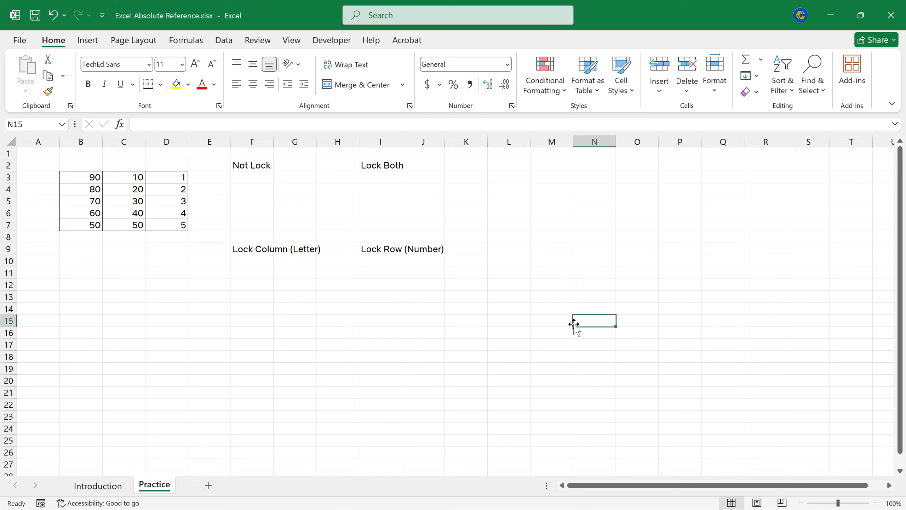
pyautogui.click(264, 179)
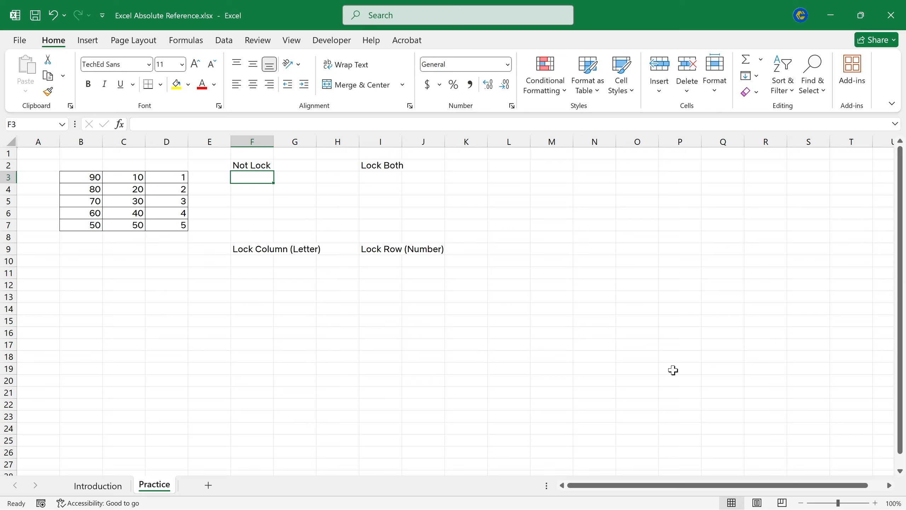
pyautogui.write('=')
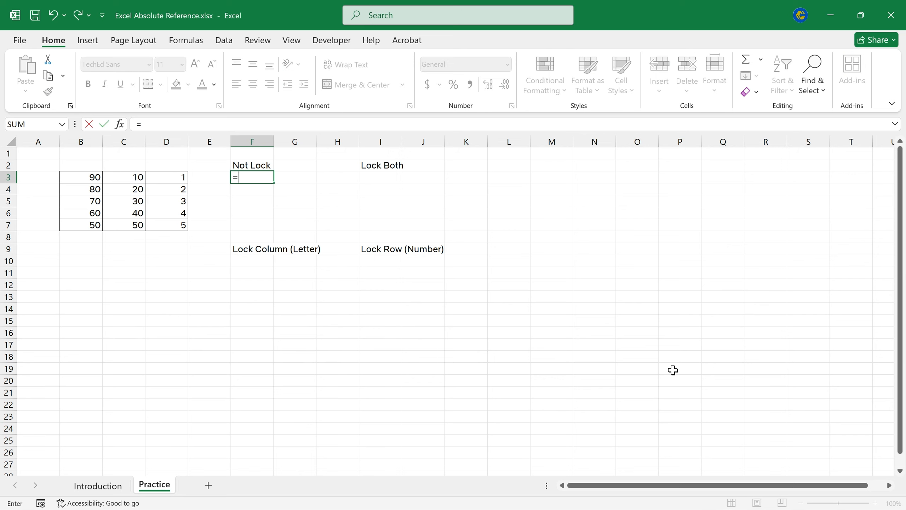
pyautogui.click(91, 177)
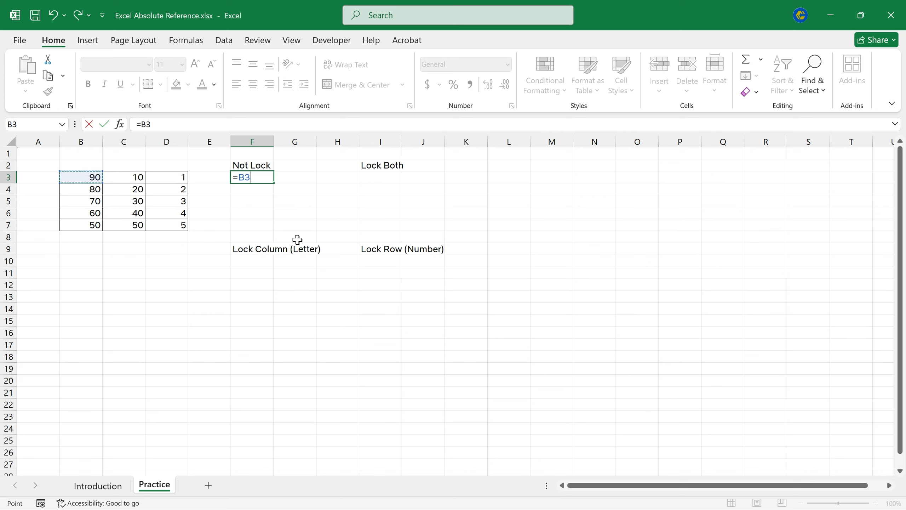
pyautogui.press('Return')
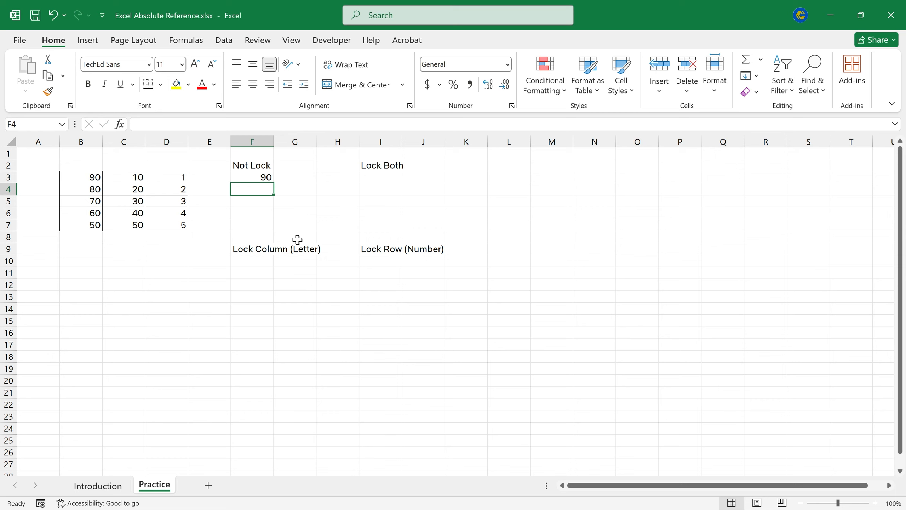
# Fill the Not Lock formula from cell F3 down through F7
pyautogui.click(260, 175)
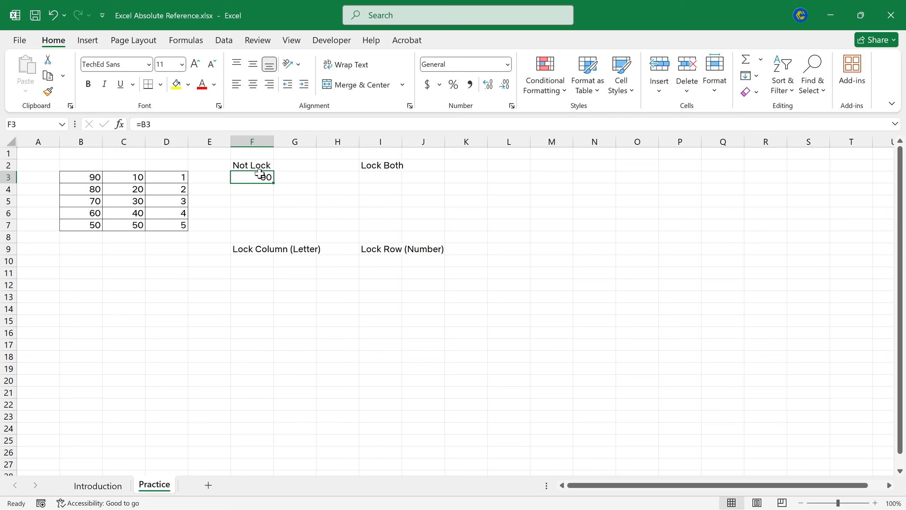
pyautogui.moveTo(274, 182); pyautogui.dragTo(273, 230)
pyautogui.click(336, 209)
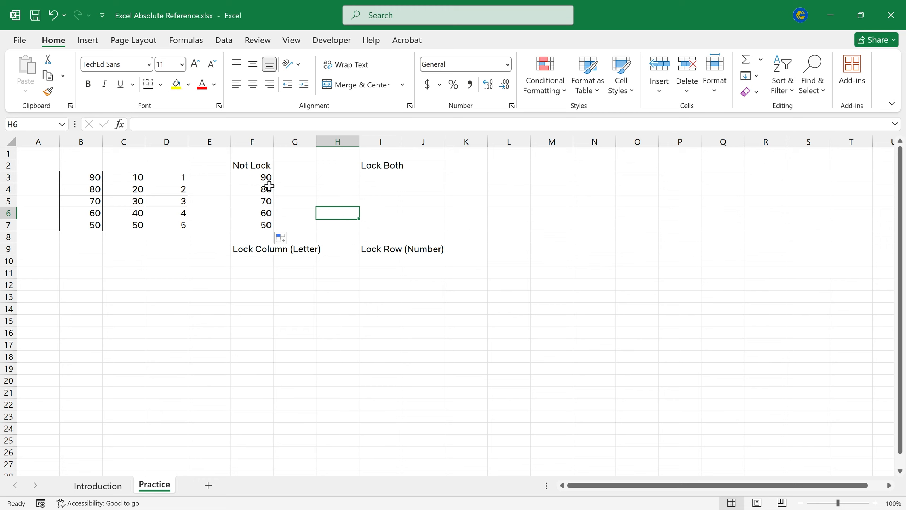
# Examine the formulas in F3:F7 one by one and compare their references with the source cells in column B
pyautogui.click(263, 177)
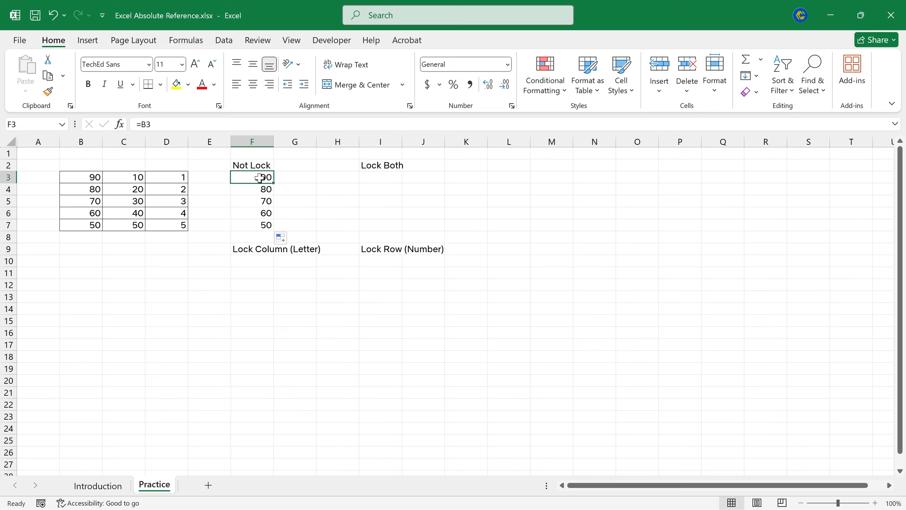
pyautogui.click(92, 189)
pyautogui.click(89, 203)
pyautogui.moveTo(87, 190); pyautogui.dragTo(90, 224)
pyautogui.doubleClick(253, 190)
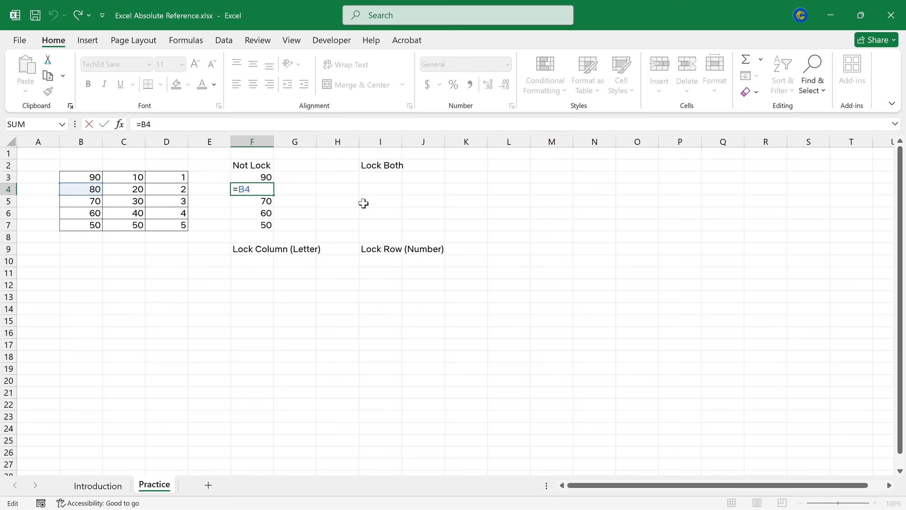
pyautogui.press('Return')
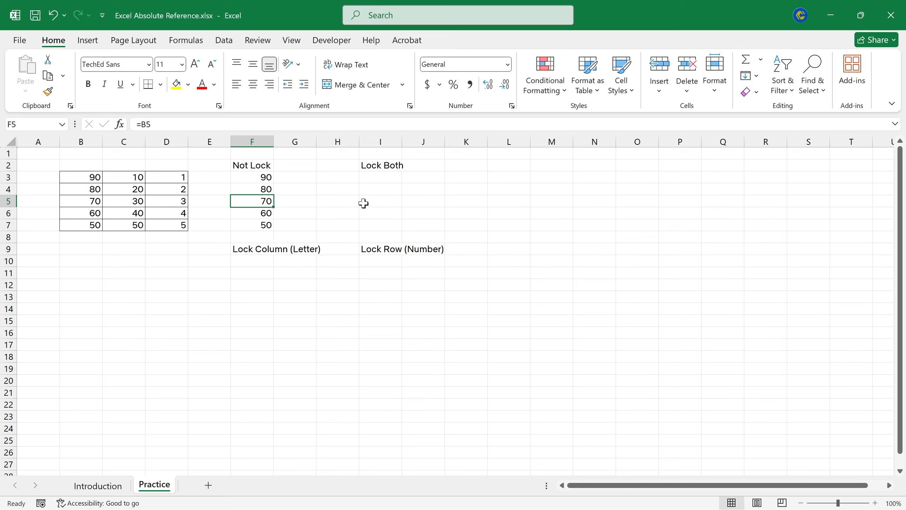
pyautogui.press('F2')
pyautogui.press('Return')
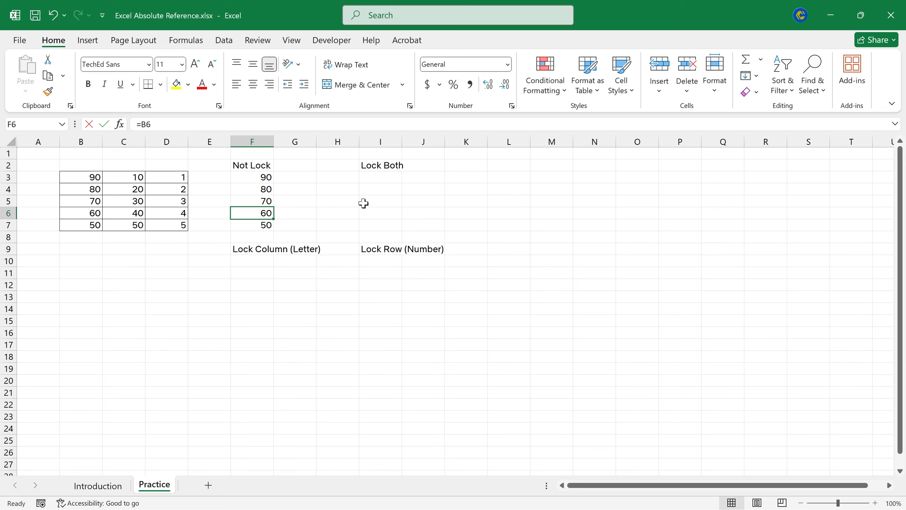
pyautogui.press('F2')
pyautogui.press('Return')
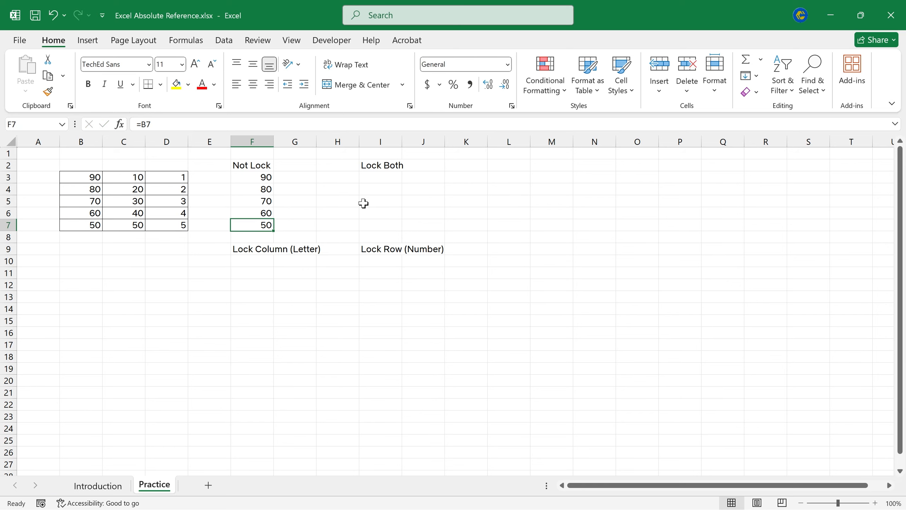
pyautogui.press('F2')
pyautogui.press('Return')
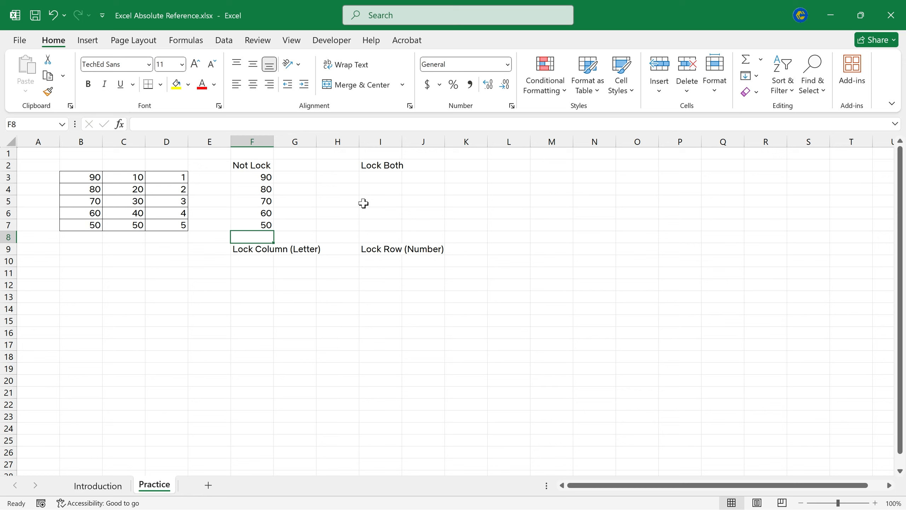
# Copy the Not Lock formula from F3 across to G3 and fill it down through G7
pyautogui.click(265, 175)
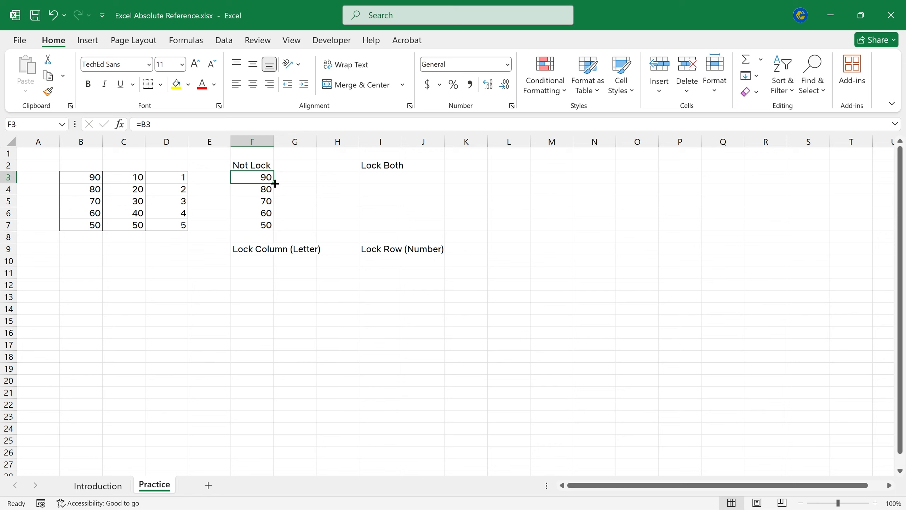
pyautogui.moveTo(275, 183); pyautogui.dragTo(309, 185)
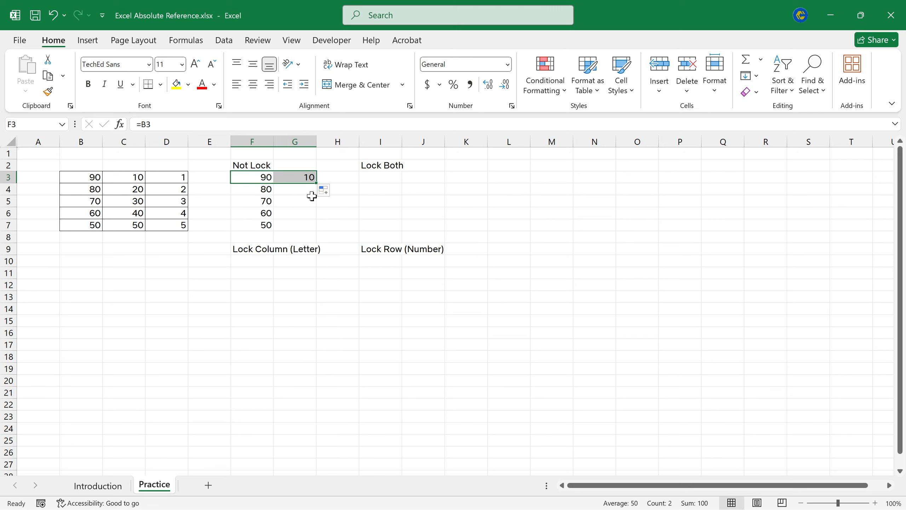
pyautogui.click(292, 200)
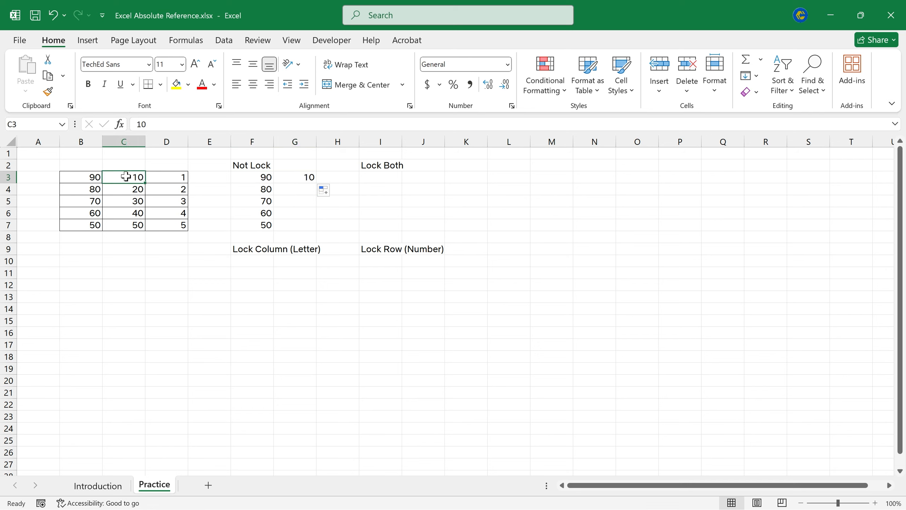
pyautogui.click(303, 176)
pyautogui.moveTo(316, 183); pyautogui.dragTo(315, 231)
pyautogui.click(354, 197)
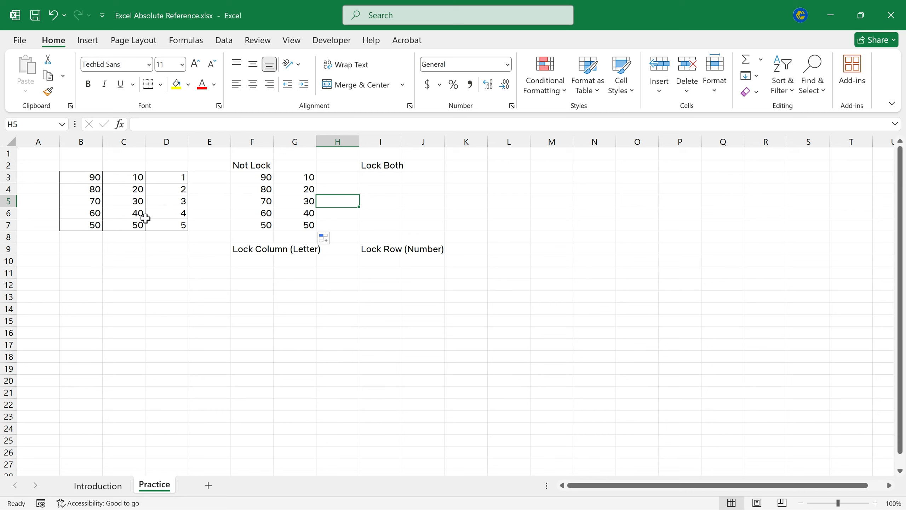
pyautogui.click(575, 212)
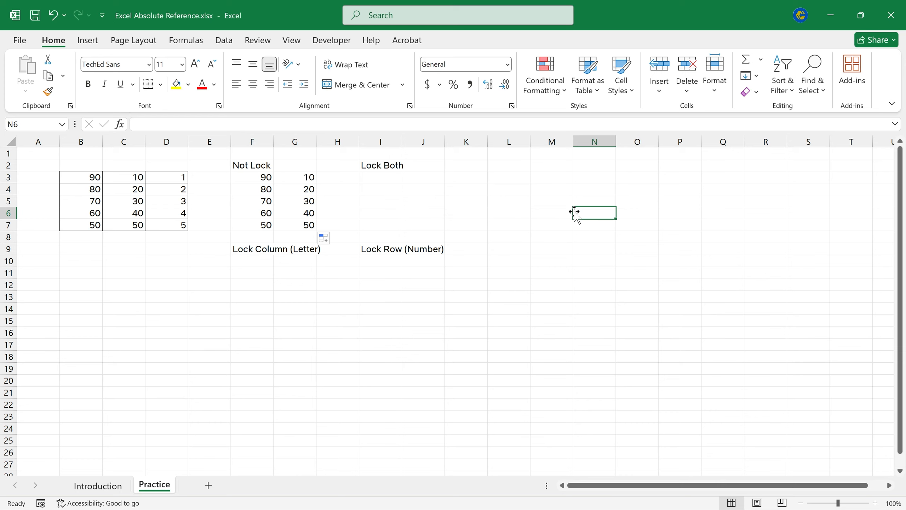
pyautogui.click(545, 258)
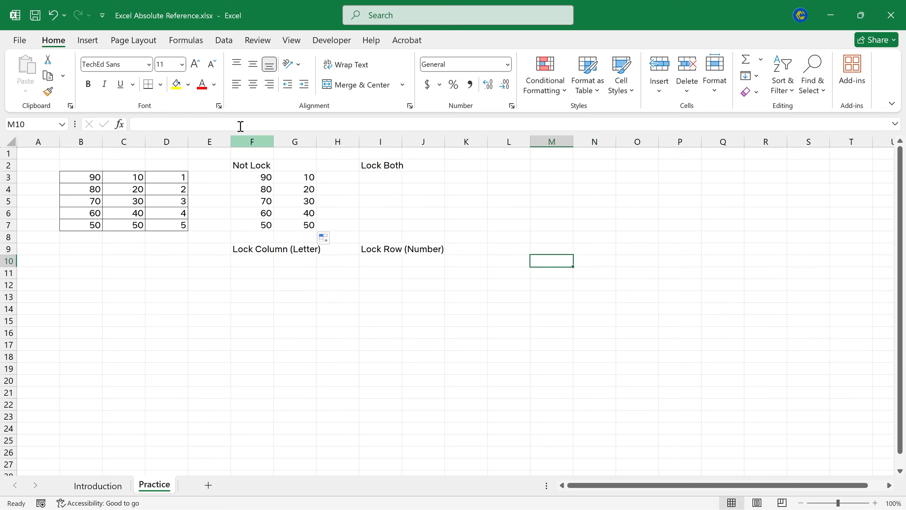
# Enter the fully locked formula =$B$3 in cell I3 under the Lock Both heading
pyautogui.moveTo(375, 175); pyautogui.dragTo(436, 229)
pyautogui.click(384, 178)
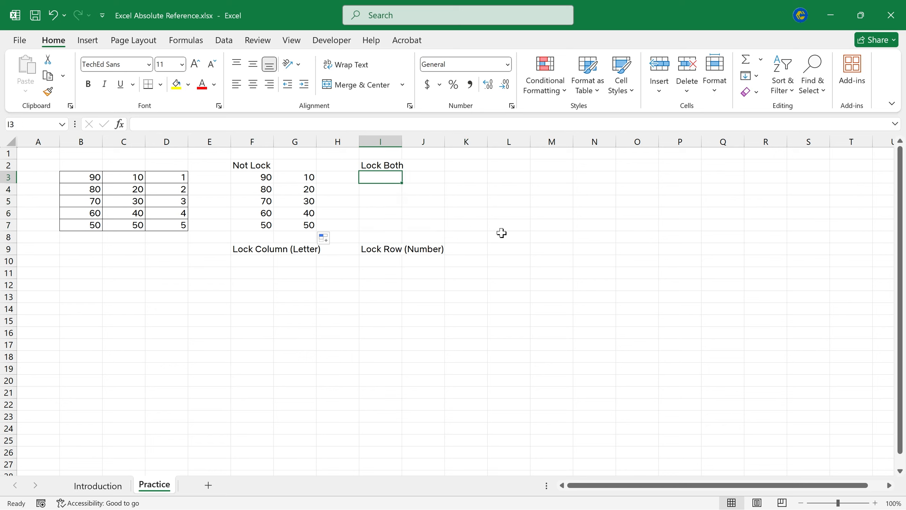
pyautogui.write('=')
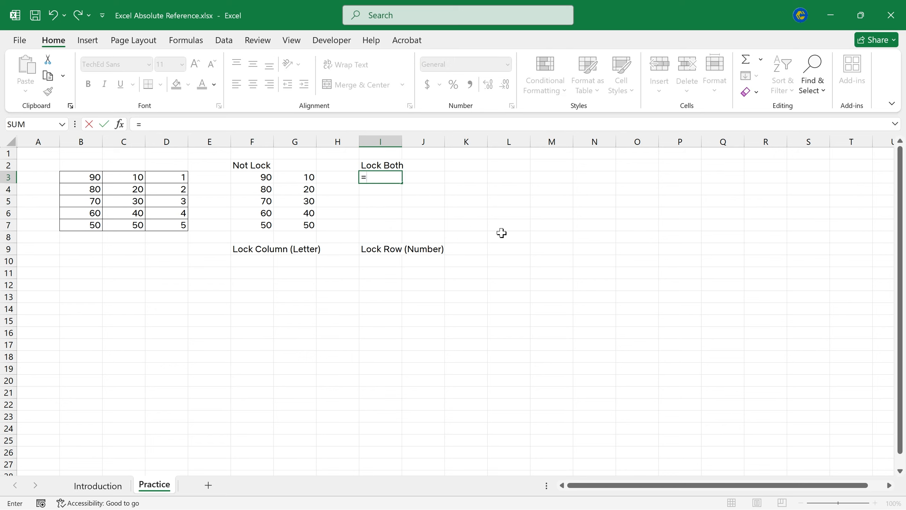
pyautogui.click(85, 176)
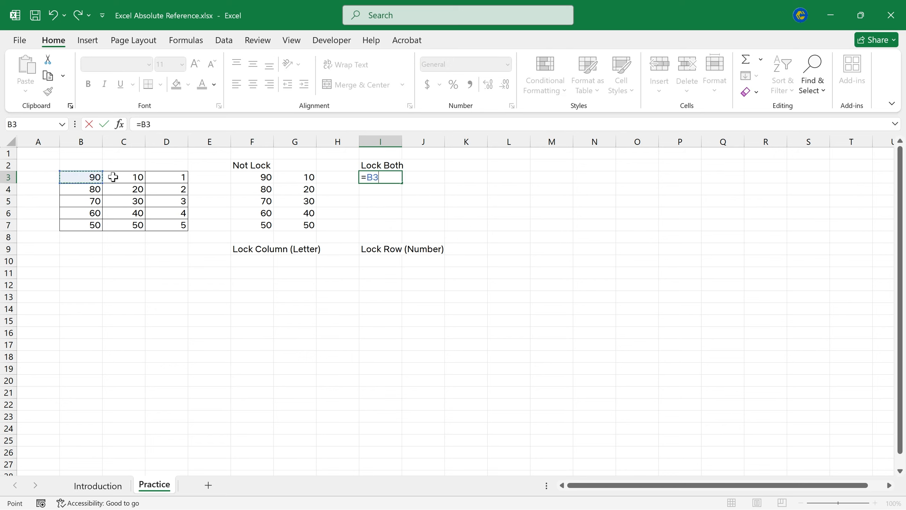
pyautogui.click(369, 176)
pyautogui.write('$')
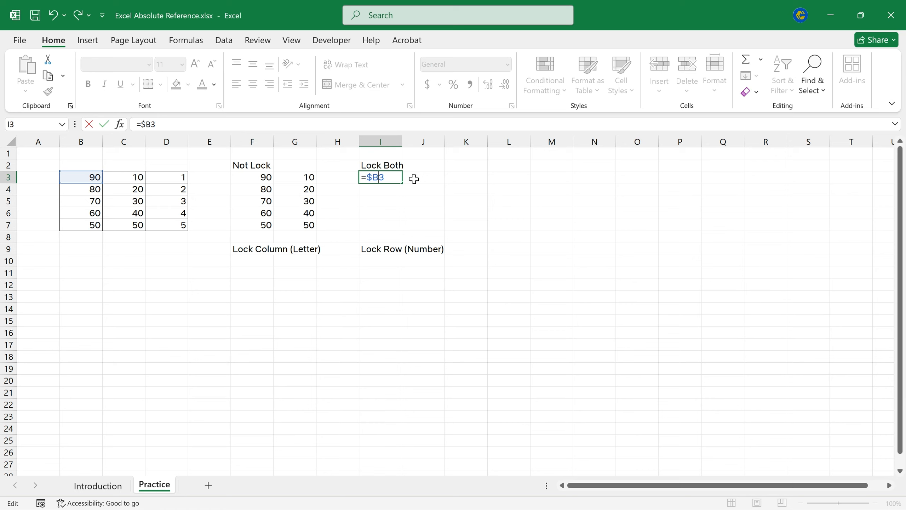
pyautogui.write('$')
pyautogui.press('Left')
pyautogui.press('Left')
pyautogui.press('Return')
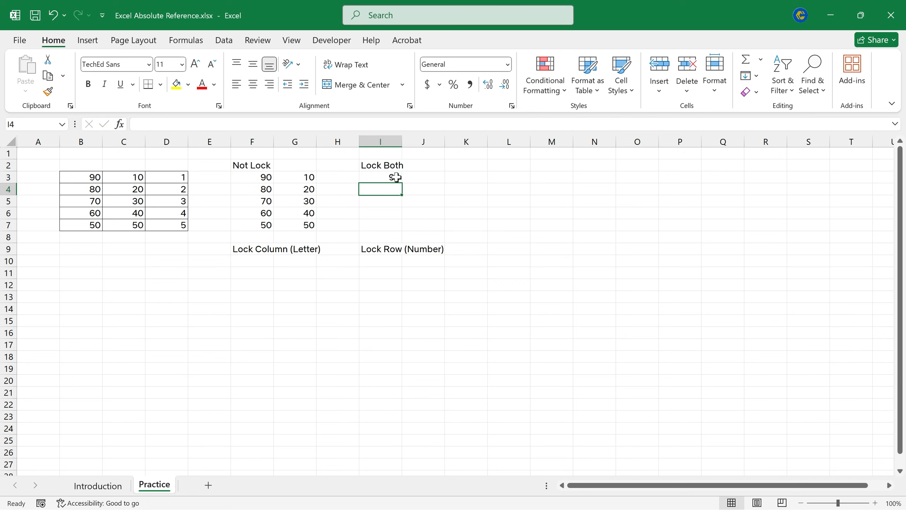
# Fill the Lock Both formula from I3 down through I7 and across into J3:J7
pyautogui.click(501, 202)
pyautogui.click(396, 177)
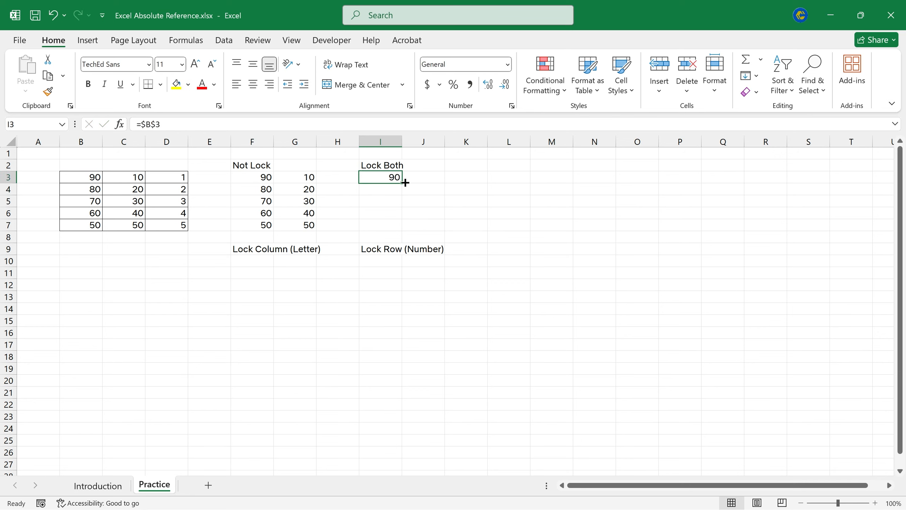
pyautogui.moveTo(402, 182); pyautogui.dragTo(404, 229)
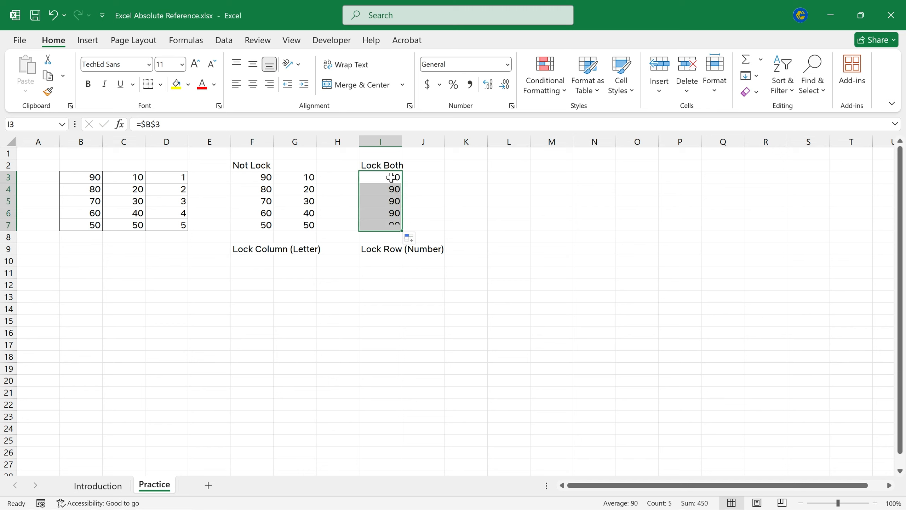
pyautogui.click(390, 178)
pyautogui.moveTo(403, 181); pyautogui.dragTo(443, 230)
pyautogui.click(441, 177)
pyautogui.click(530, 218)
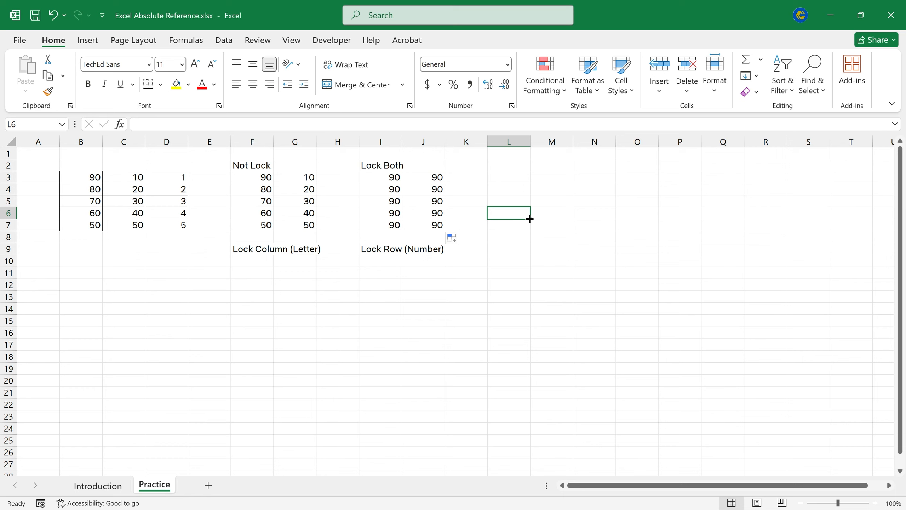
pyautogui.click(560, 297)
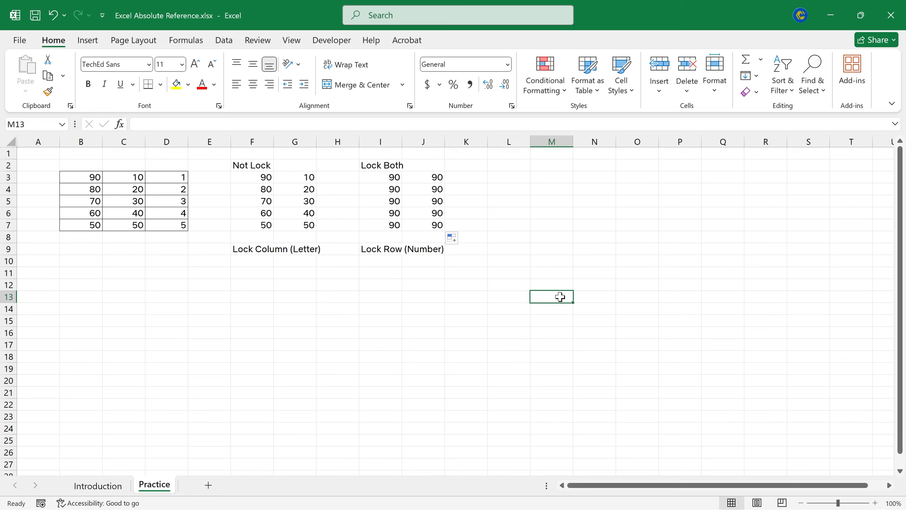
# Enter the column-locked formula =$B3 in cell F10 under the Lock Column (Letter) heading
pyautogui.click(252, 261)
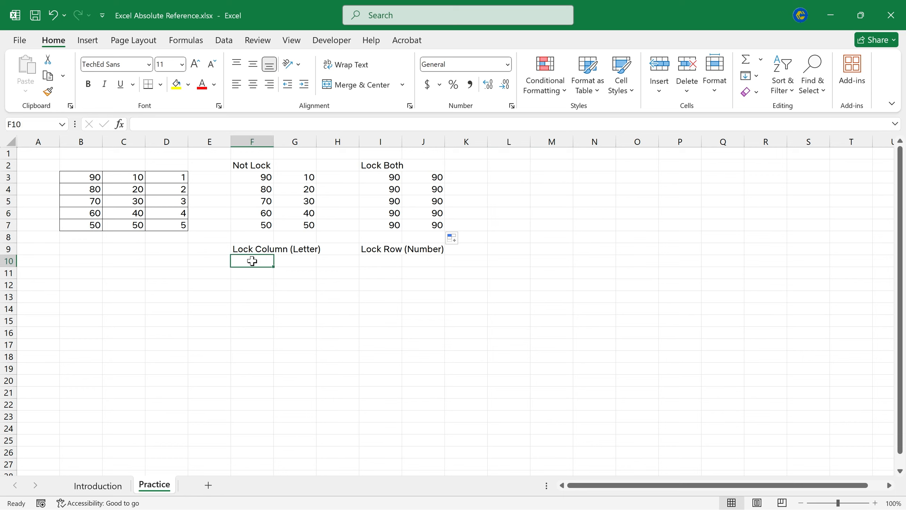
pyautogui.write('=')
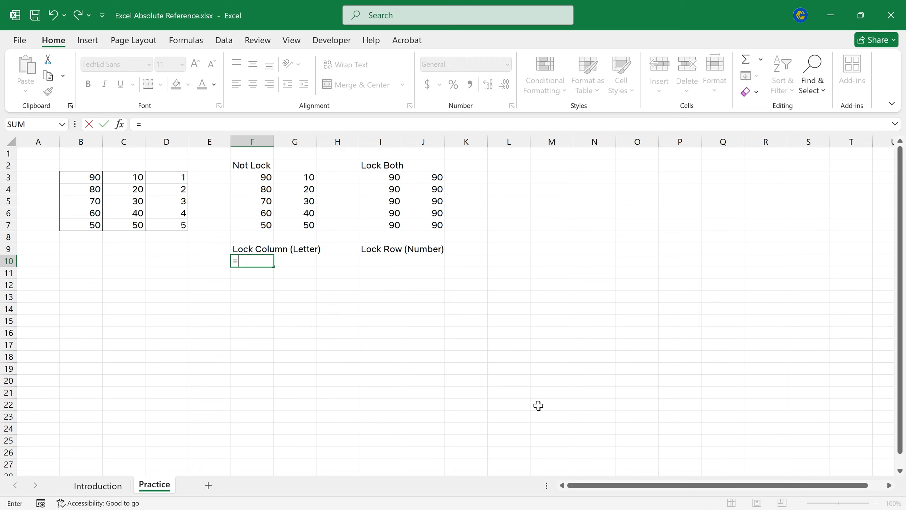
pyautogui.click(91, 176)
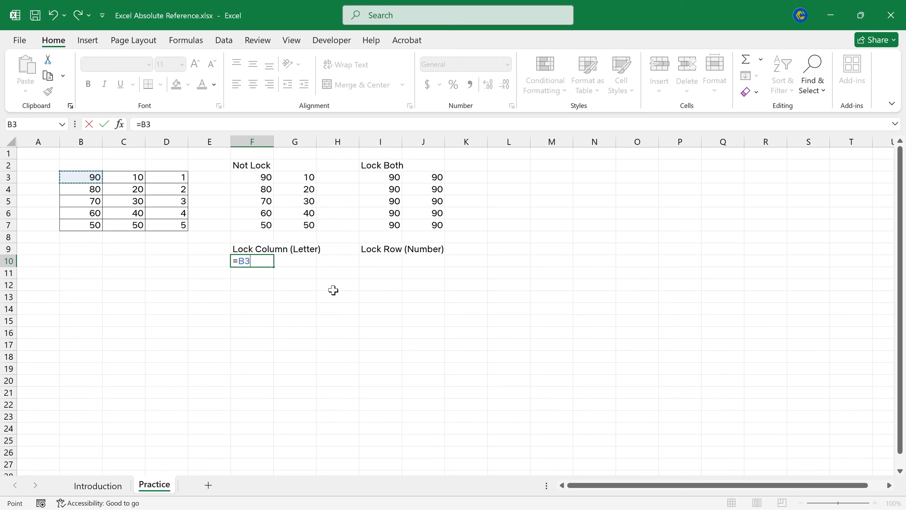
pyautogui.click(239, 260)
pyautogui.write('$')
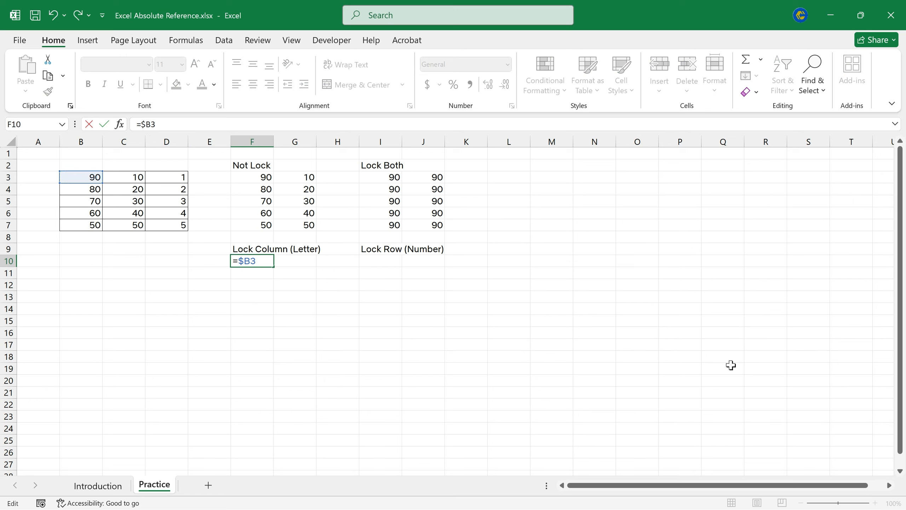
pyautogui.press('Return')
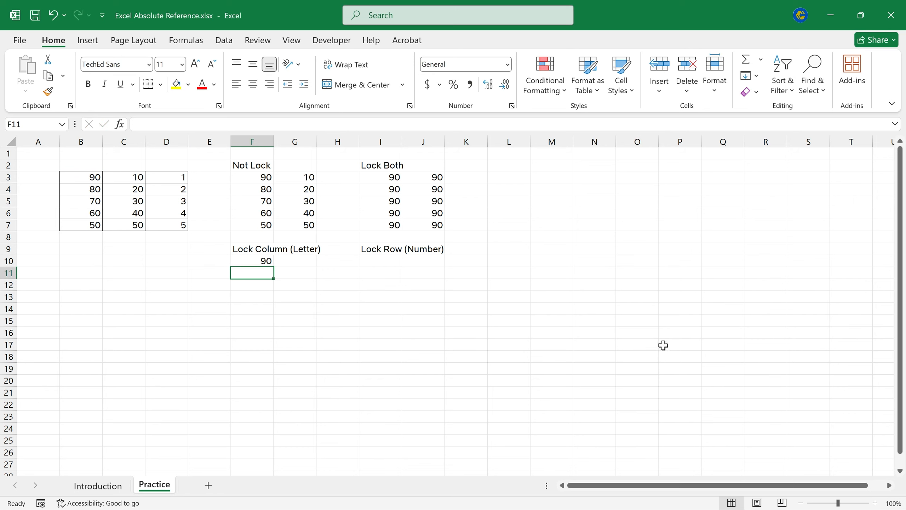
# Examine the F10 formula against columns B to E, rows 4 to 6 and the Not Lock values in F3:F6
pyautogui.click(265, 260)
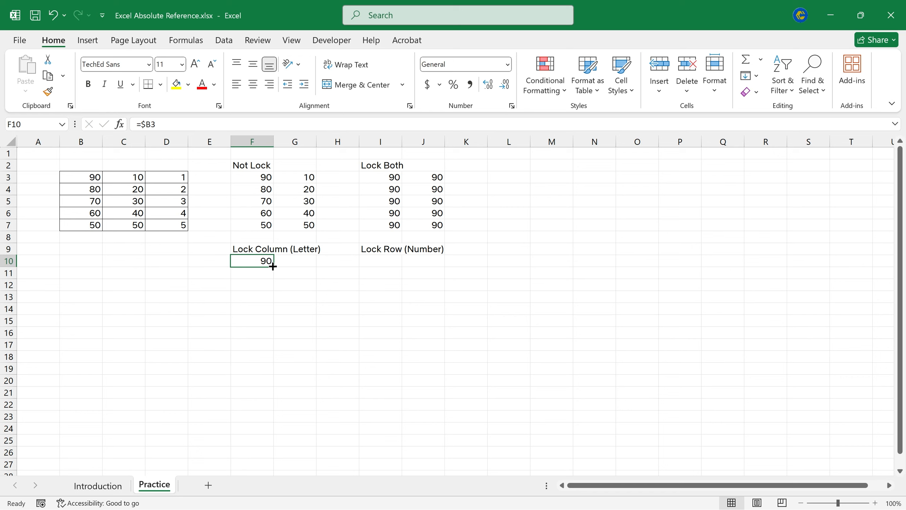
pyautogui.click(78, 139)
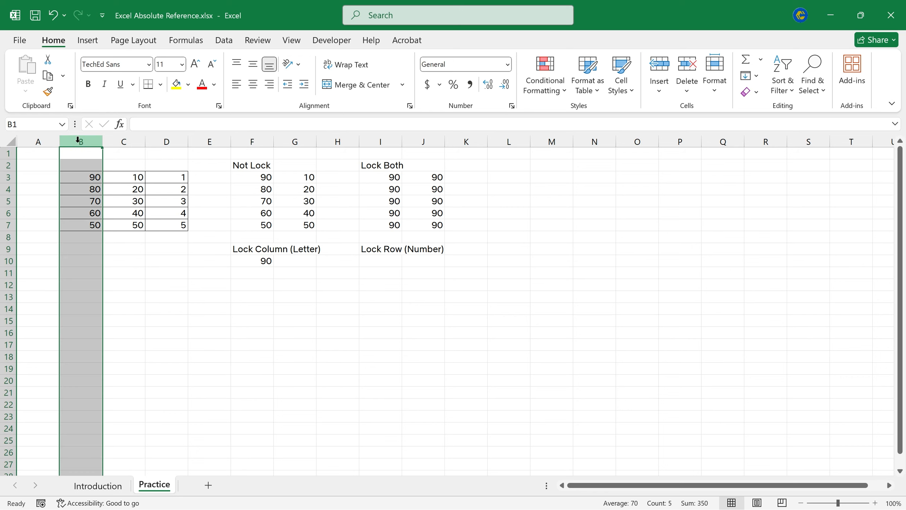
pyautogui.click(263, 259)
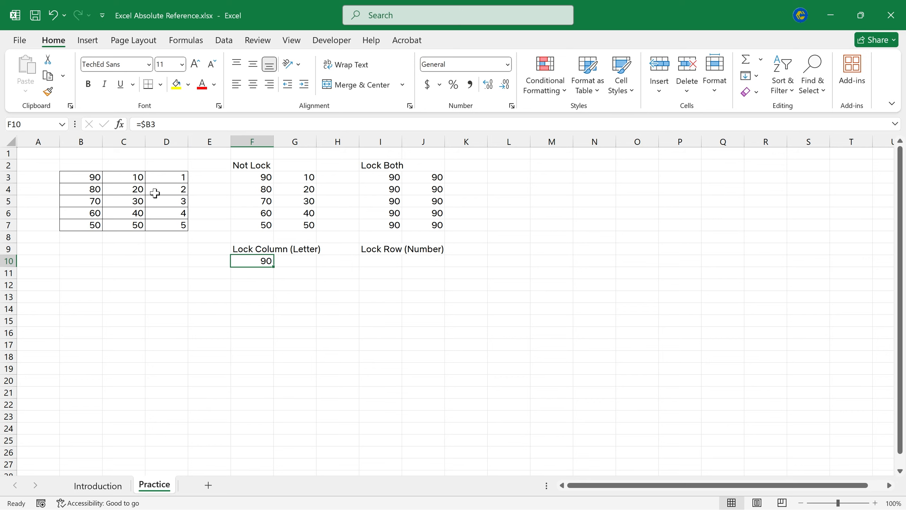
pyautogui.moveTo(81, 141); pyautogui.dragTo(199, 143)
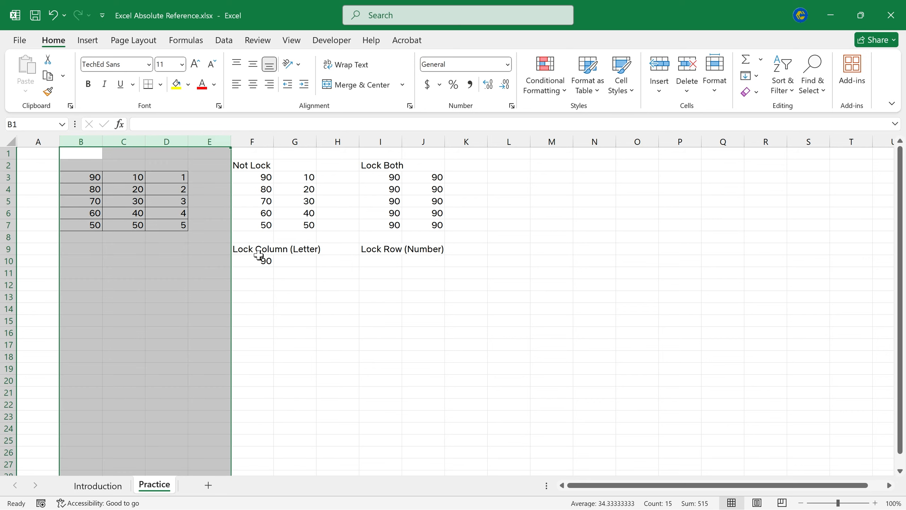
pyautogui.click(259, 260)
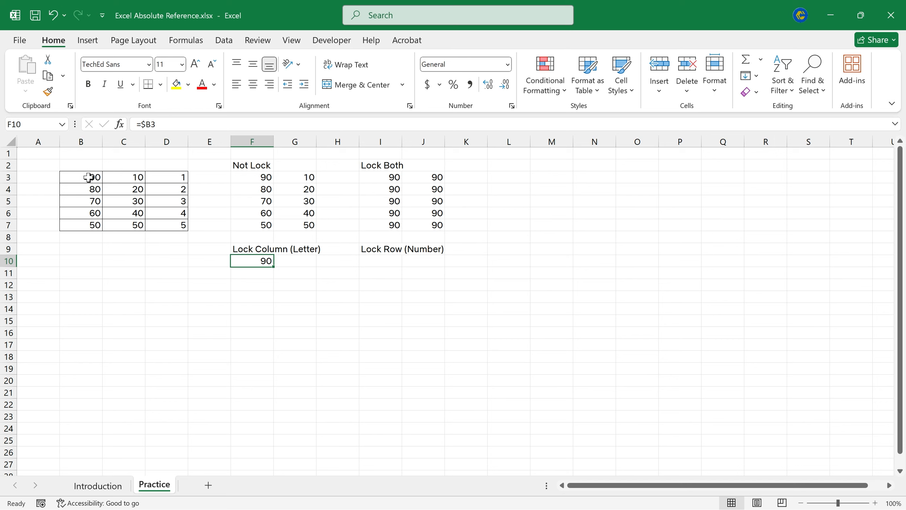
pyautogui.click(8, 189)
pyautogui.click(8, 201)
pyautogui.click(8, 213)
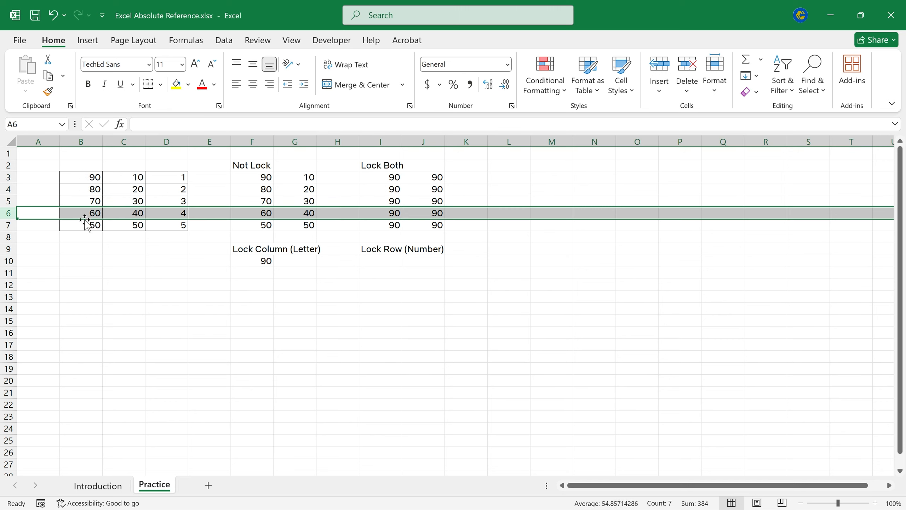
pyautogui.click(259, 260)
pyautogui.moveTo(258, 179); pyautogui.dragTo(266, 216)
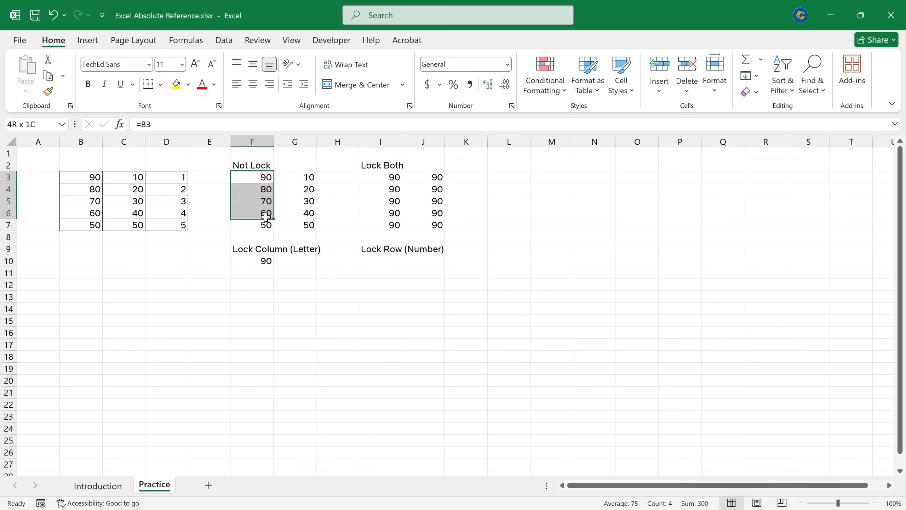
# Fill the column-locked formula from F10 down through F14
pyautogui.click(264, 261)
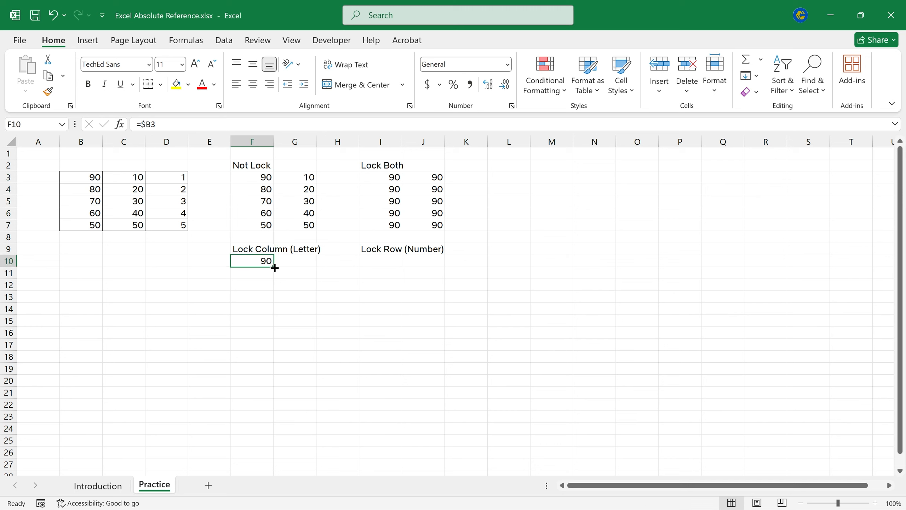
pyautogui.moveTo(274, 267); pyautogui.dragTo(269, 313)
pyautogui.click(385, 288)
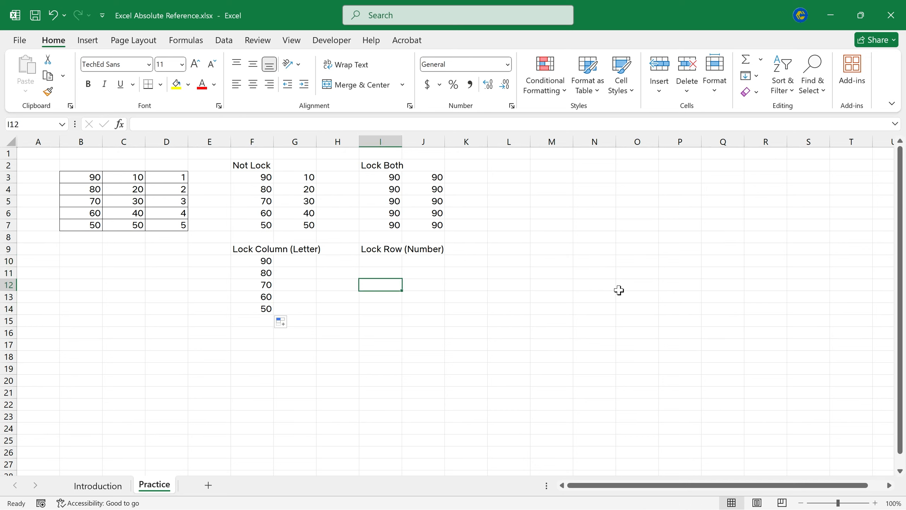
# Copy the column-locked formula from F10 across to G10 and fill it down through G14
pyautogui.click(263, 260)
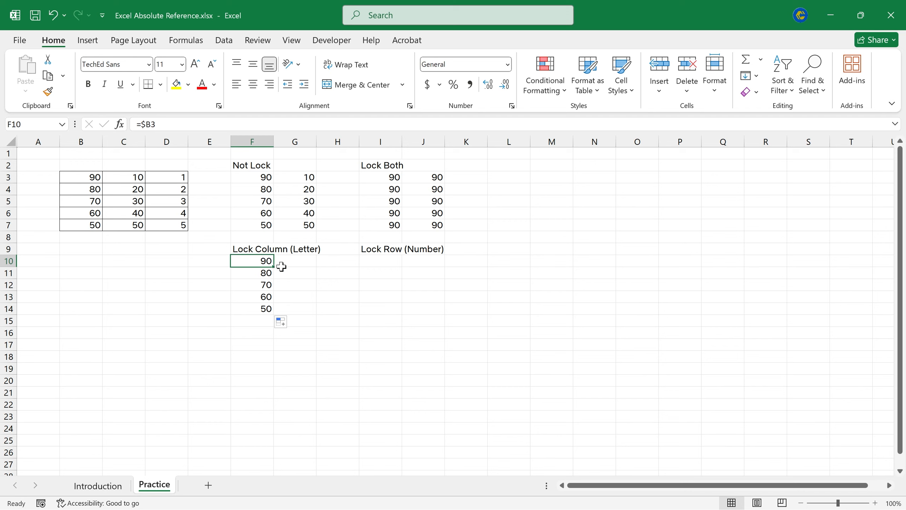
pyautogui.moveTo(274, 267); pyautogui.dragTo(318, 267)
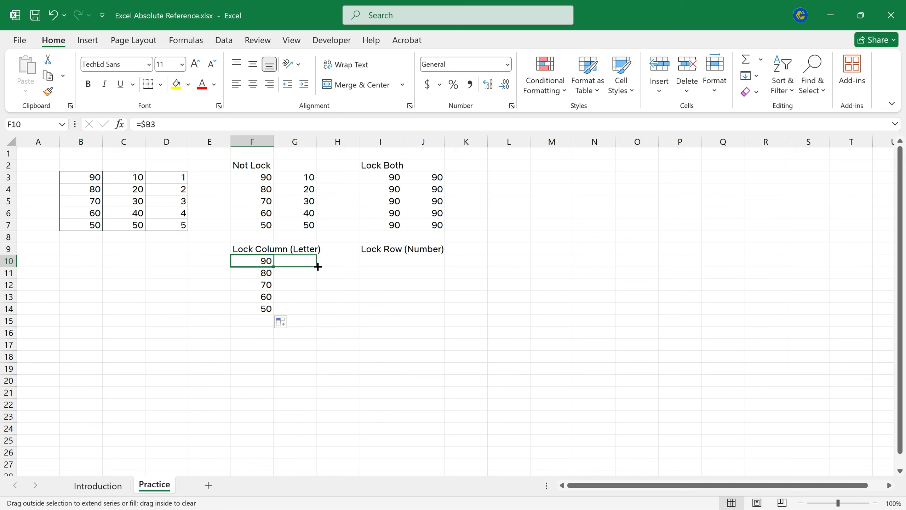
pyautogui.moveTo(317, 266); pyautogui.dragTo(318, 267)
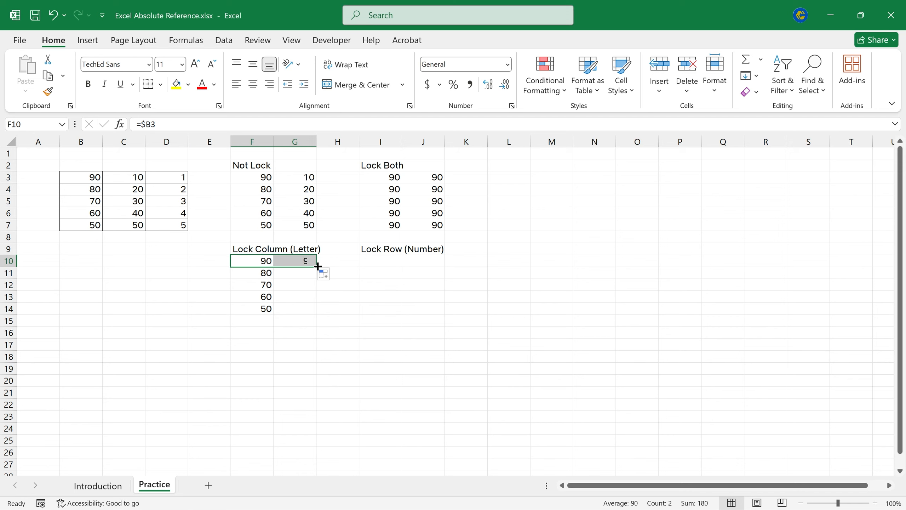
pyautogui.click(377, 270)
pyautogui.click(302, 261)
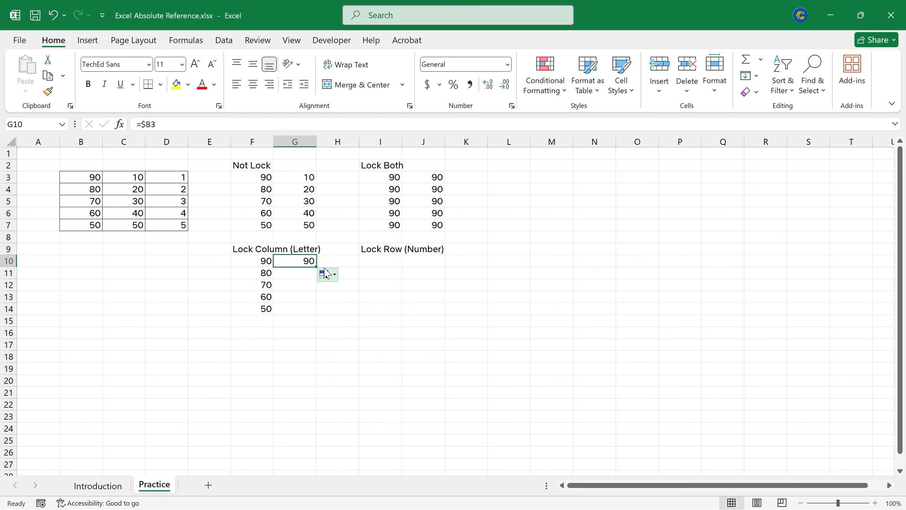
pyautogui.doubleClick(314, 267)
pyautogui.click(420, 296)
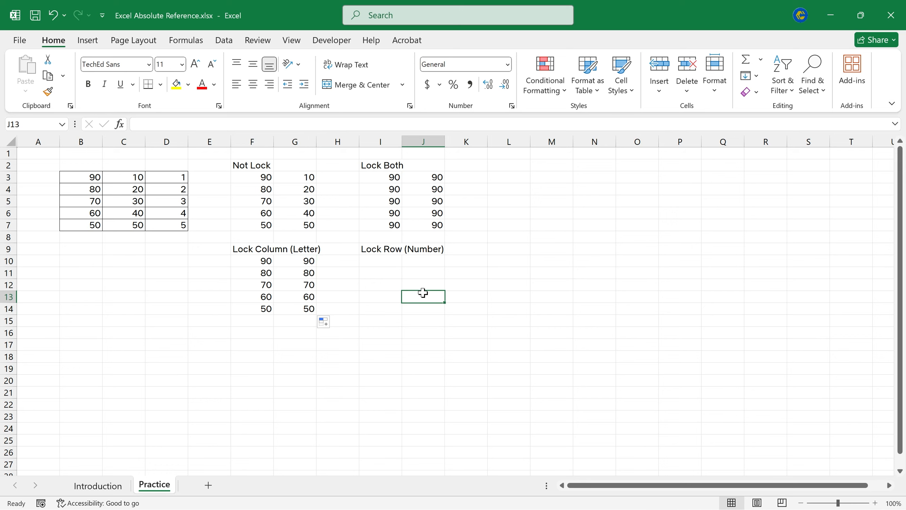
# Compare the Lock Column values in F10:F13 with the source data in column B
pyautogui.click(639, 332)
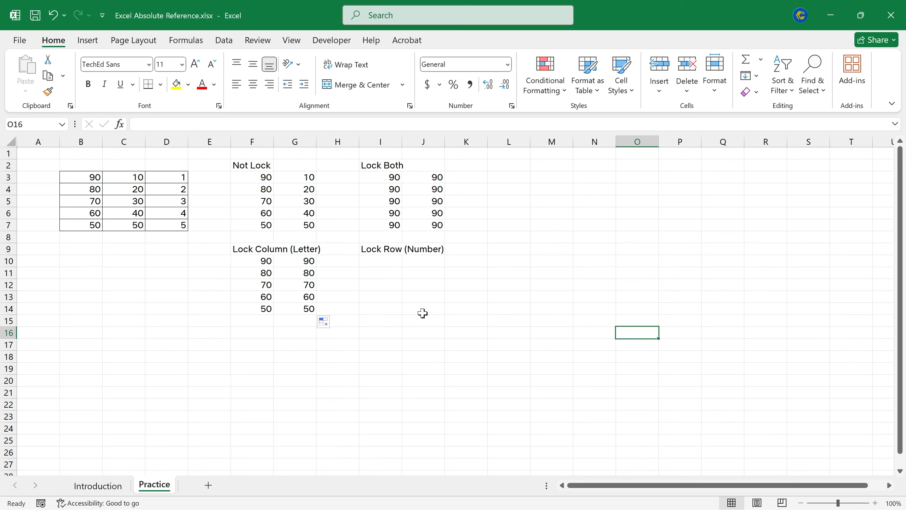
pyautogui.moveTo(264, 262); pyautogui.dragTo(254, 298)
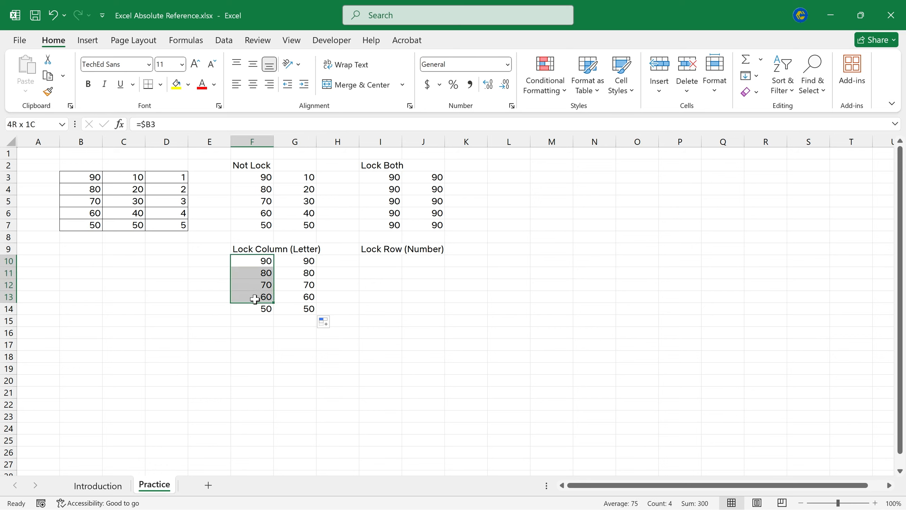
pyautogui.click(87, 141)
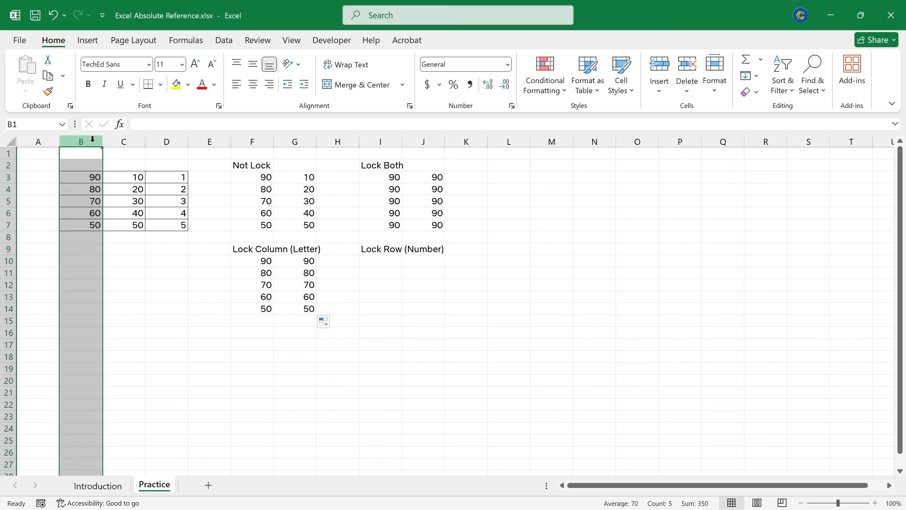
pyautogui.click(428, 336)
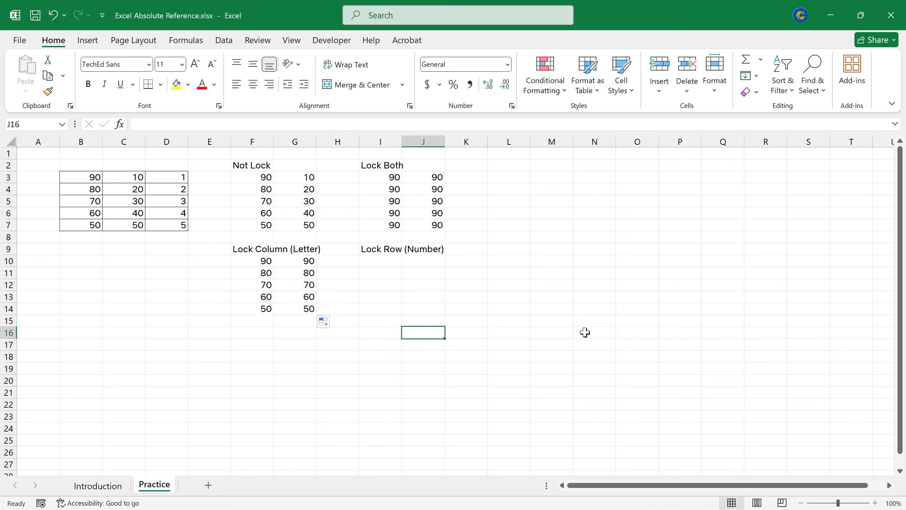
# Enter the row-locked formula =B$3 in cell I10 under the Lock Row (Number) heading
pyautogui.click(392, 261)
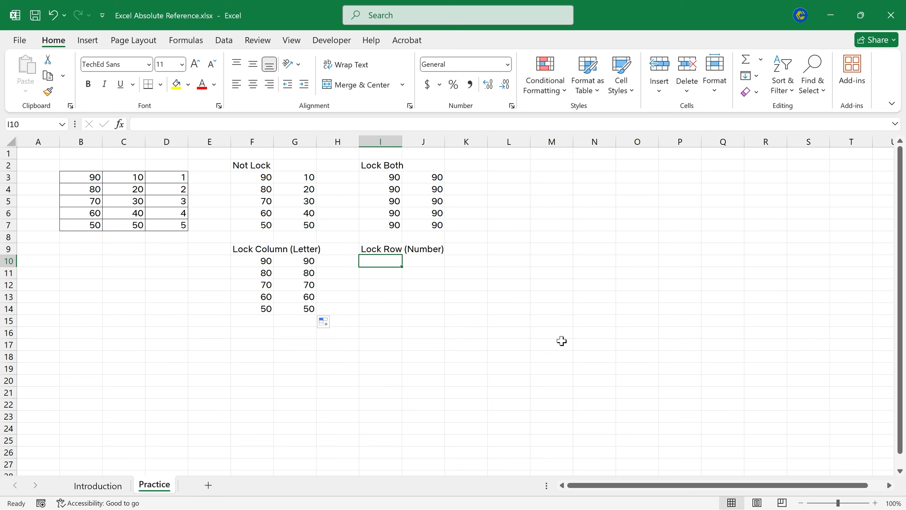
pyautogui.write('=')
pyautogui.click(87, 176)
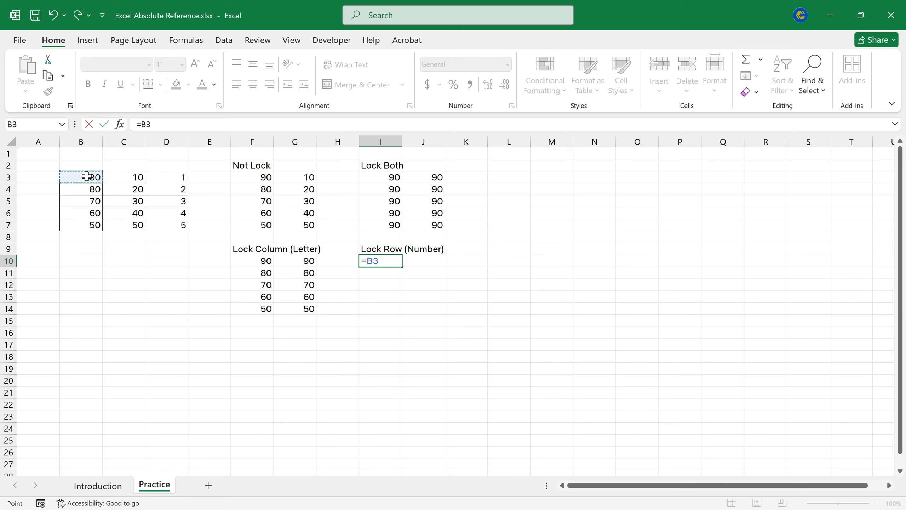
pyautogui.click(374, 260)
pyautogui.write('$')
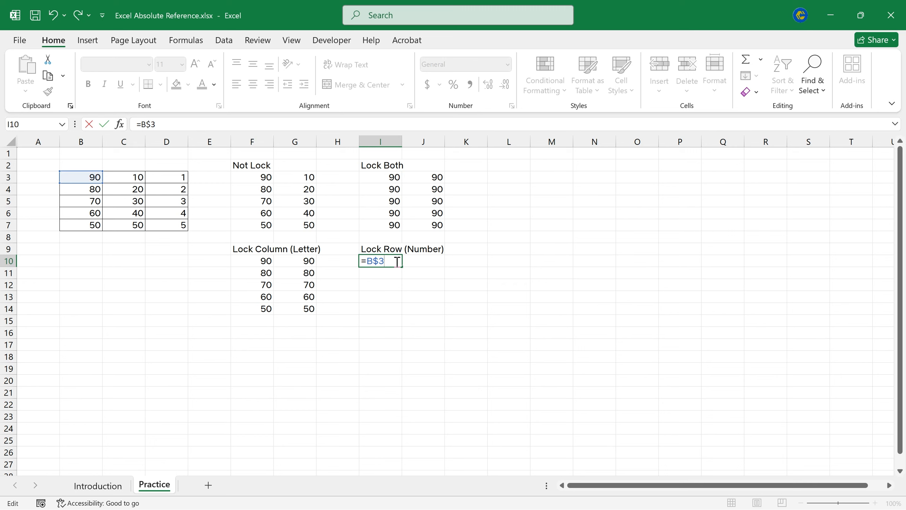
pyautogui.press('Return')
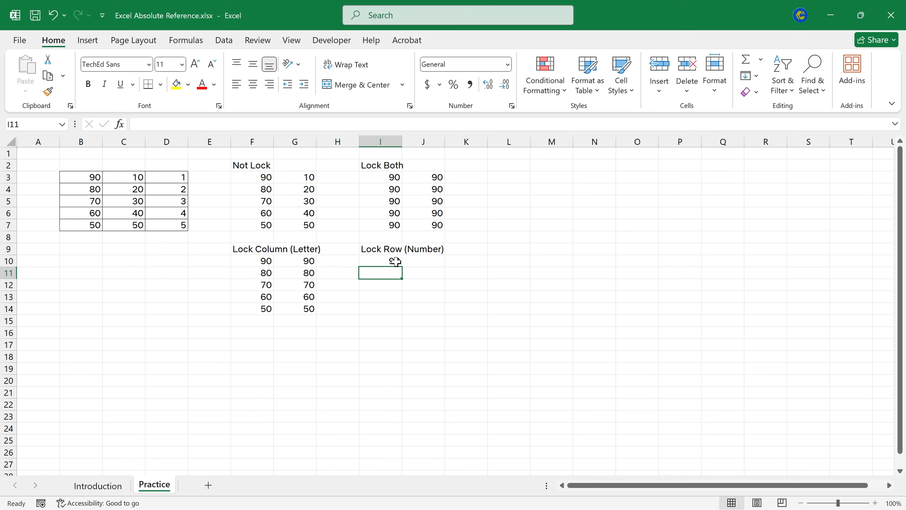
# Examine columns A to E and rows 3, 4 and 7 around the source table, then inspect the row-locked reference in I10
pyautogui.click(4, 175)
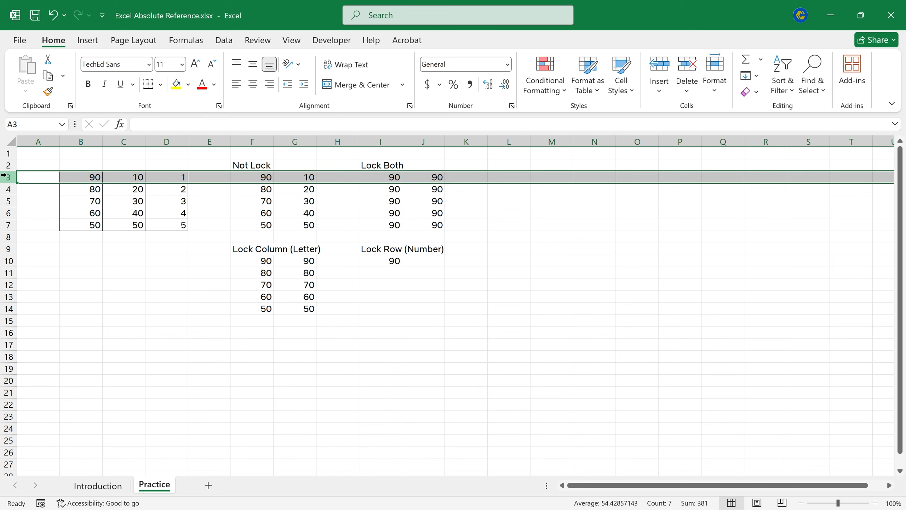
pyautogui.click(81, 139)
pyautogui.click(122, 139)
pyautogui.click(166, 139)
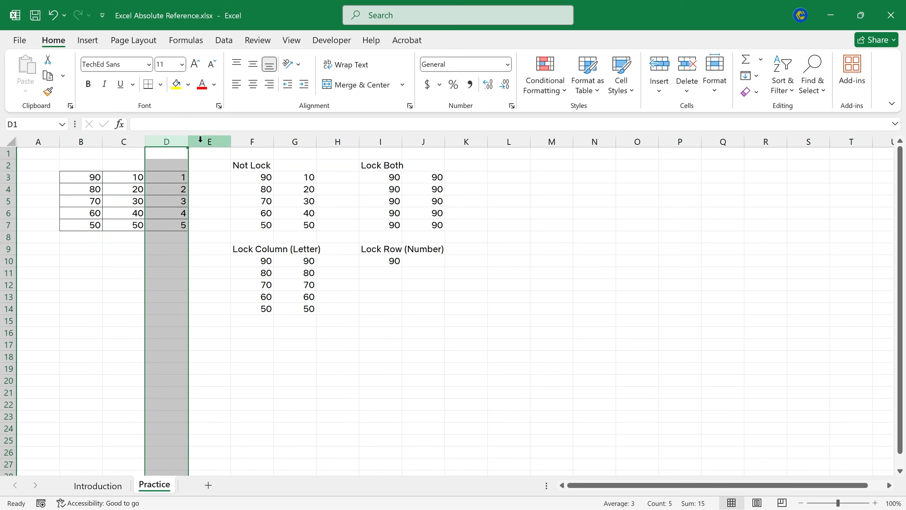
pyautogui.click(199, 139)
pyautogui.click(39, 140)
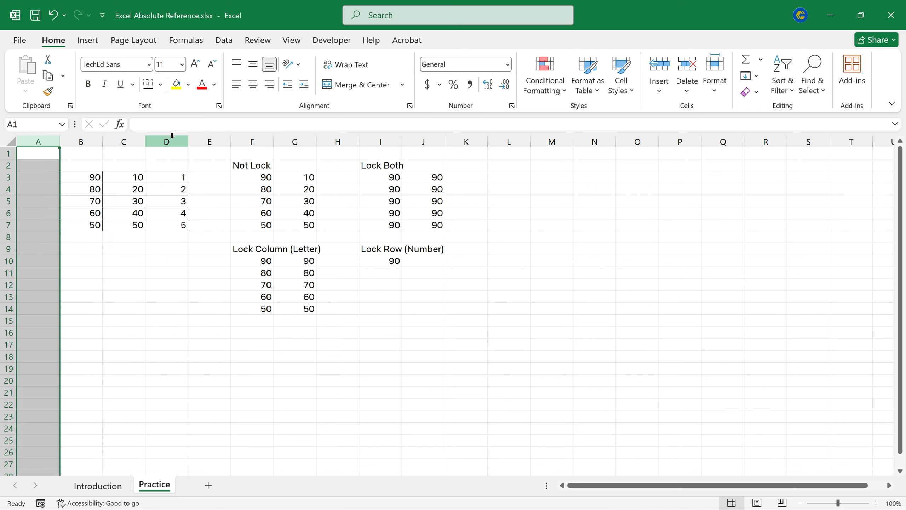
pyautogui.moveTo(47, 178); pyautogui.dragTo(49, 226)
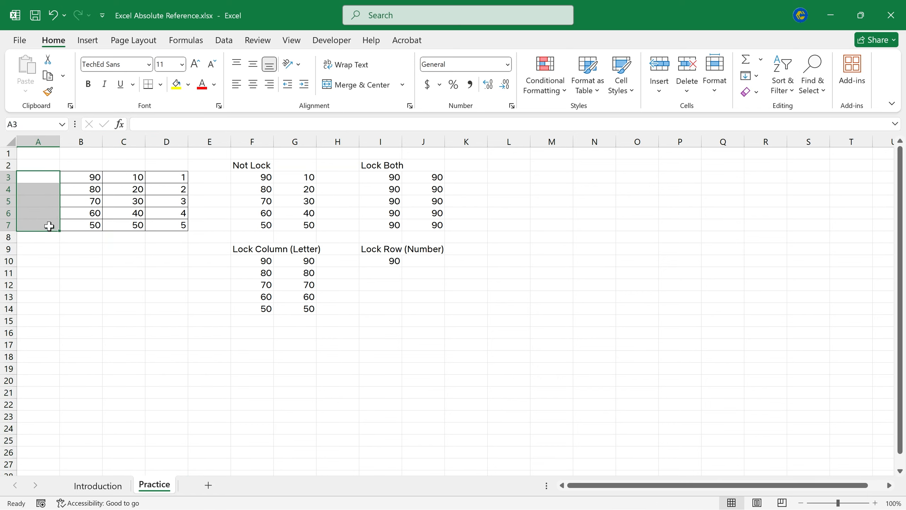
pyautogui.click(202, 217)
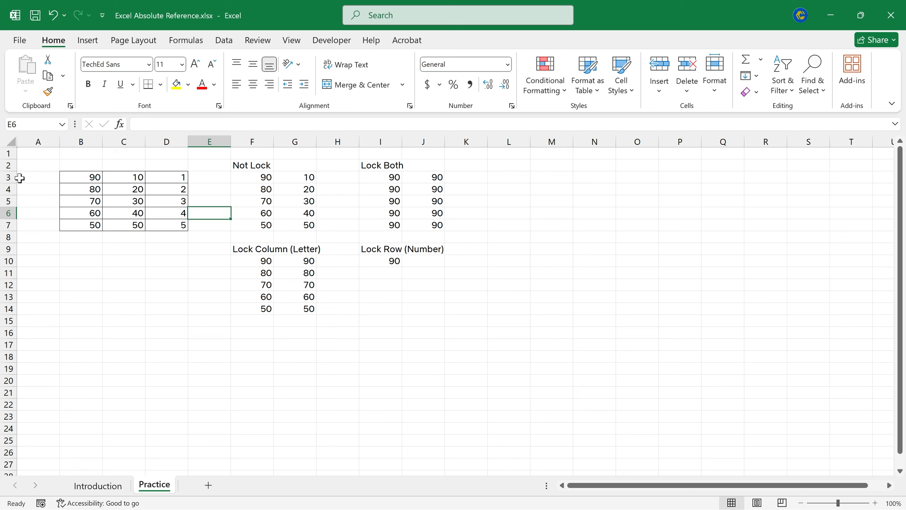
pyautogui.click(6, 177)
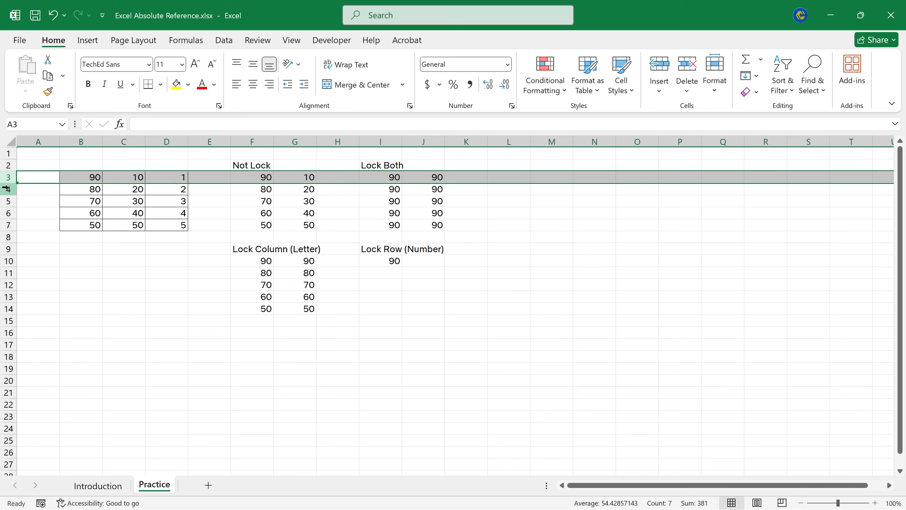
pyautogui.click(6, 189)
pyautogui.click(6, 225)
pyautogui.click(7, 177)
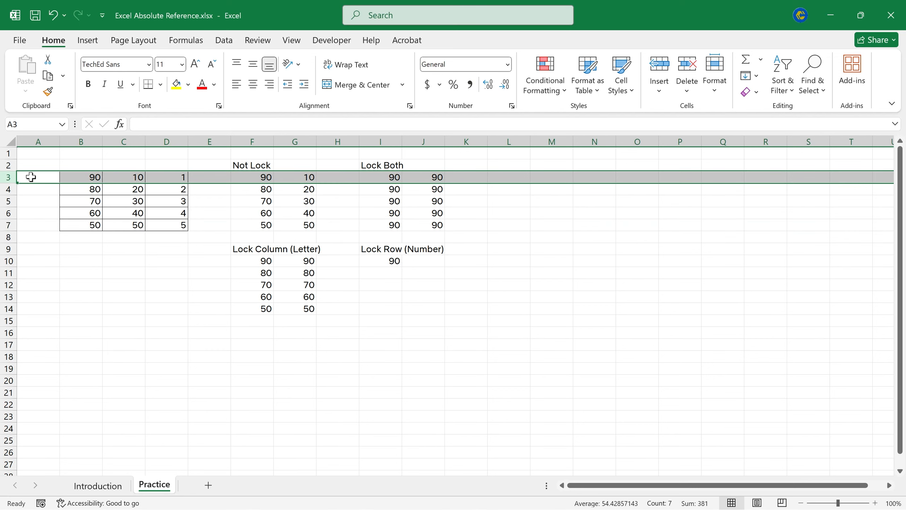
pyautogui.click(367, 261)
pyautogui.doubleClick(368, 261)
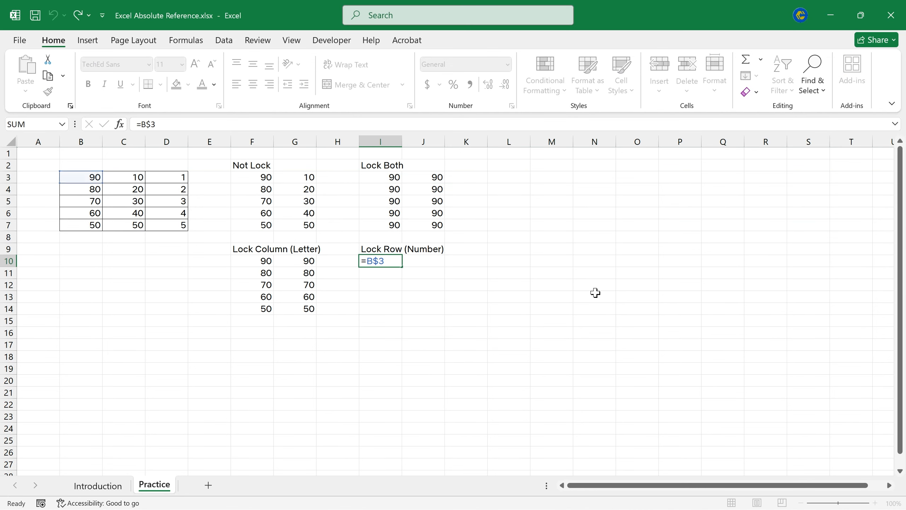
# Commit the row-locked formula in I10 and fill it down through I14
pyautogui.press('Return')
pyautogui.click(375, 258)
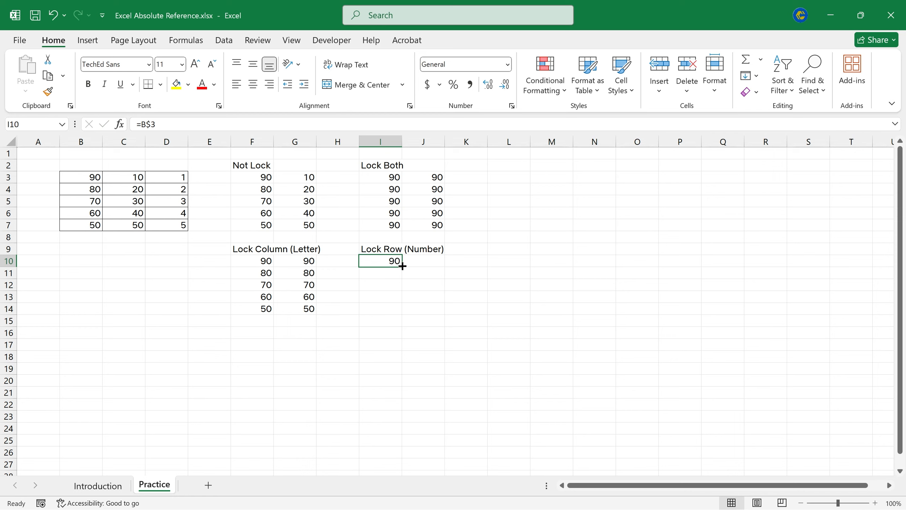
pyautogui.moveTo(403, 266); pyautogui.dragTo(406, 313)
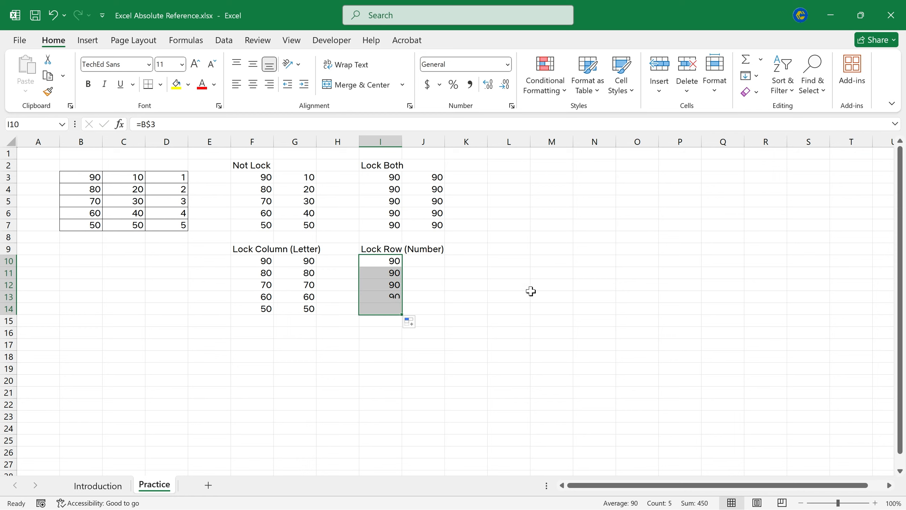
pyautogui.click(595, 284)
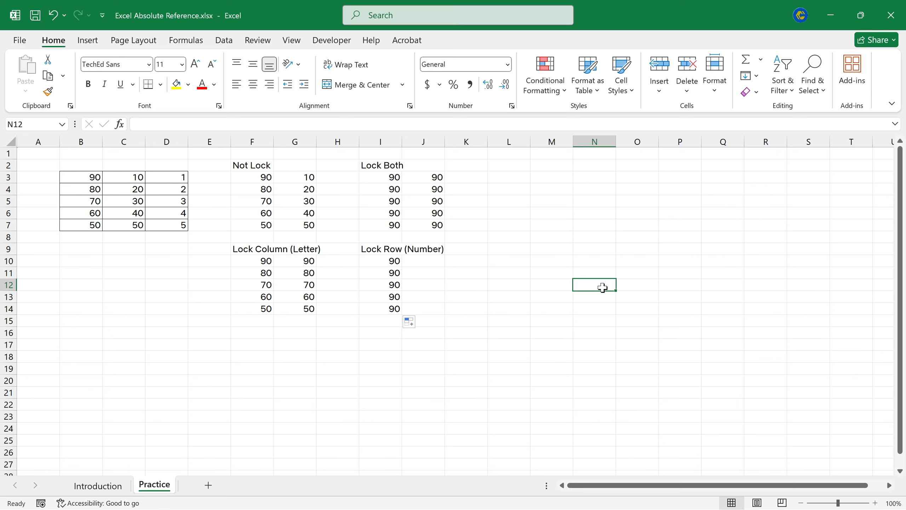
# Check source columns C and D, and fill the row-locked formula from I10 across through K10
pyautogui.click(395, 263)
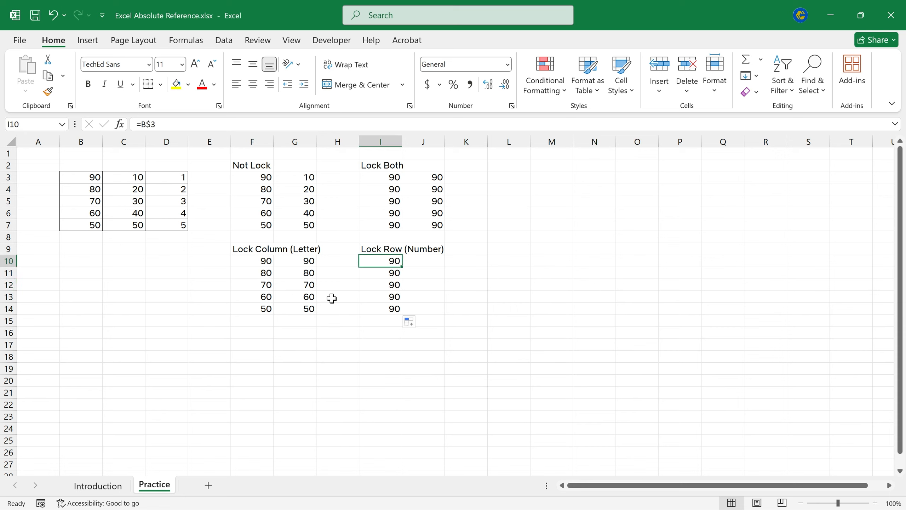
pyautogui.click(127, 139)
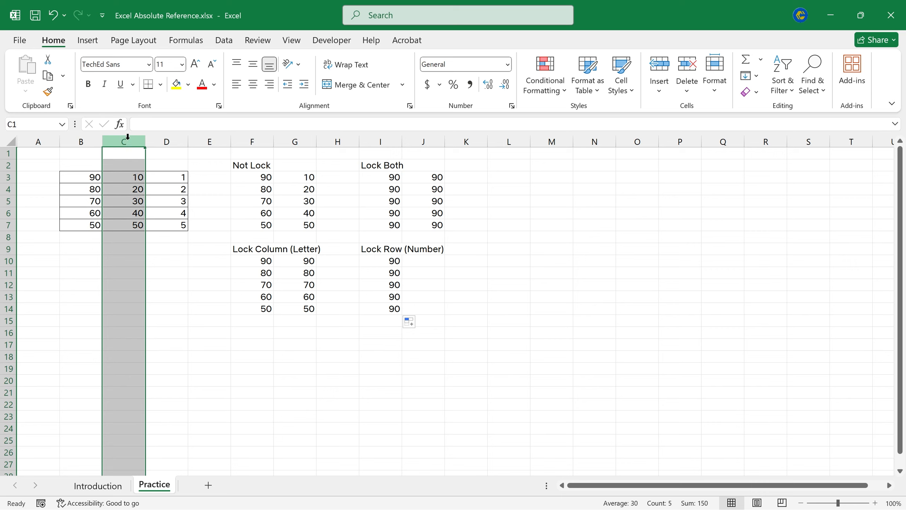
pyautogui.click(171, 140)
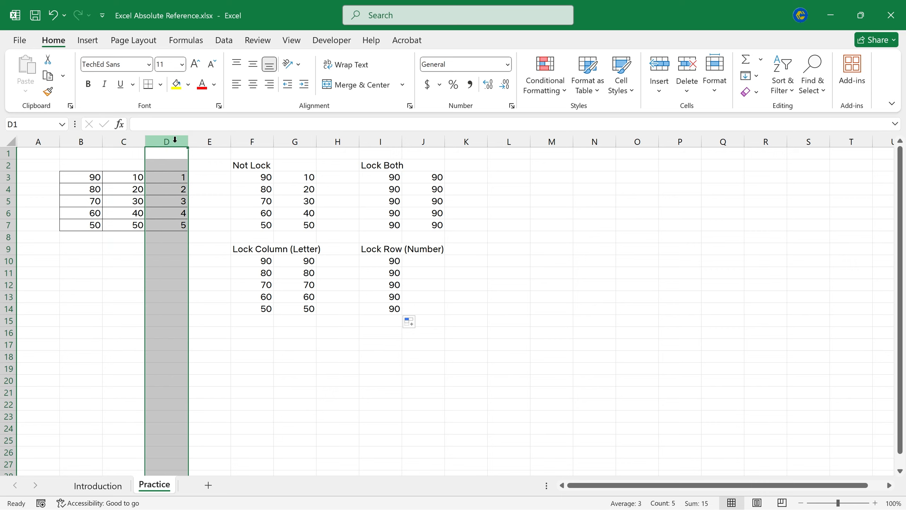
pyautogui.click(394, 261)
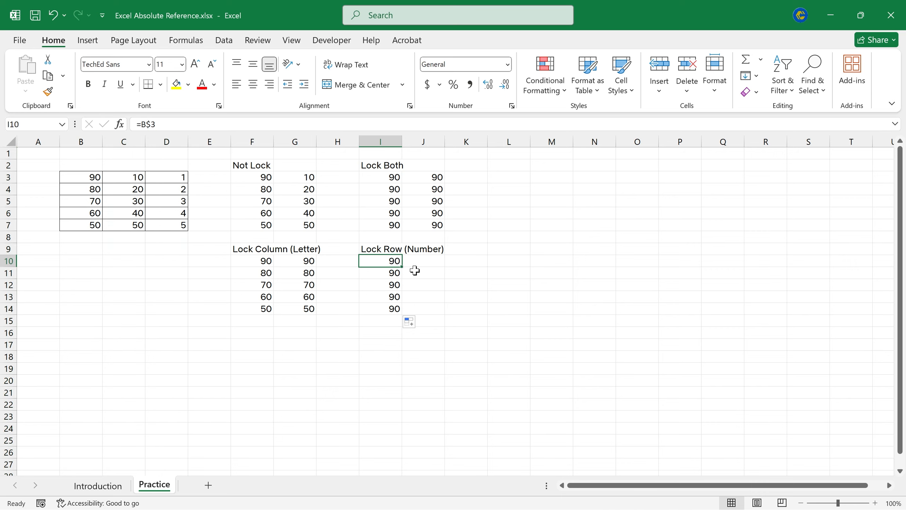
pyautogui.moveTo(404, 266); pyautogui.dragTo(473, 264)
pyautogui.click(579, 270)
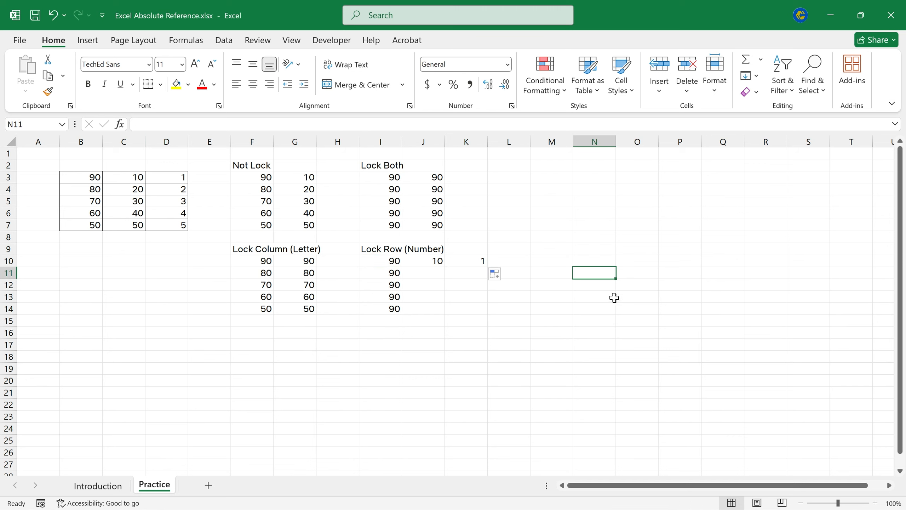
pyautogui.click(587, 321)
pyautogui.click(709, 331)
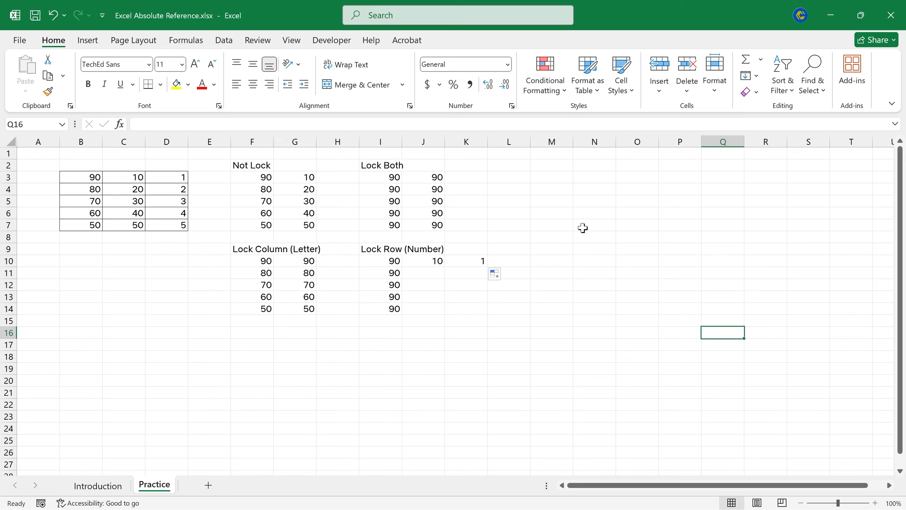
pyautogui.click(574, 346)
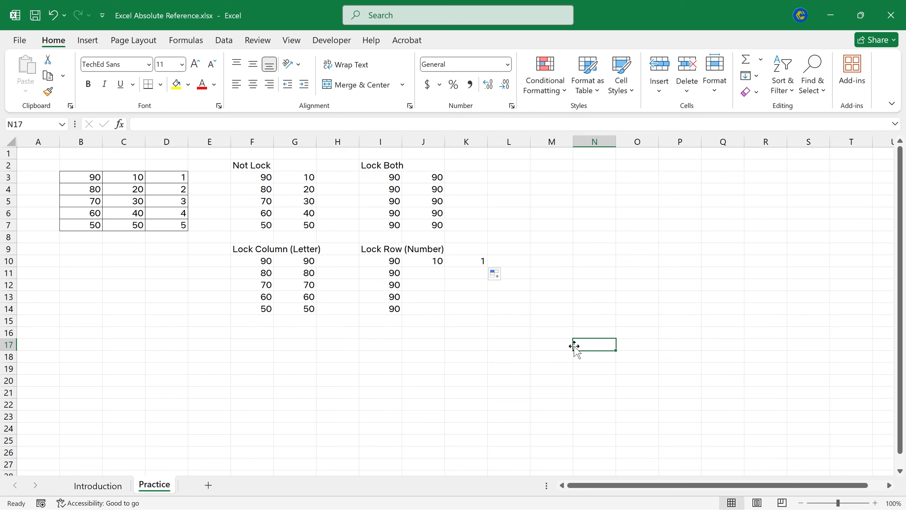